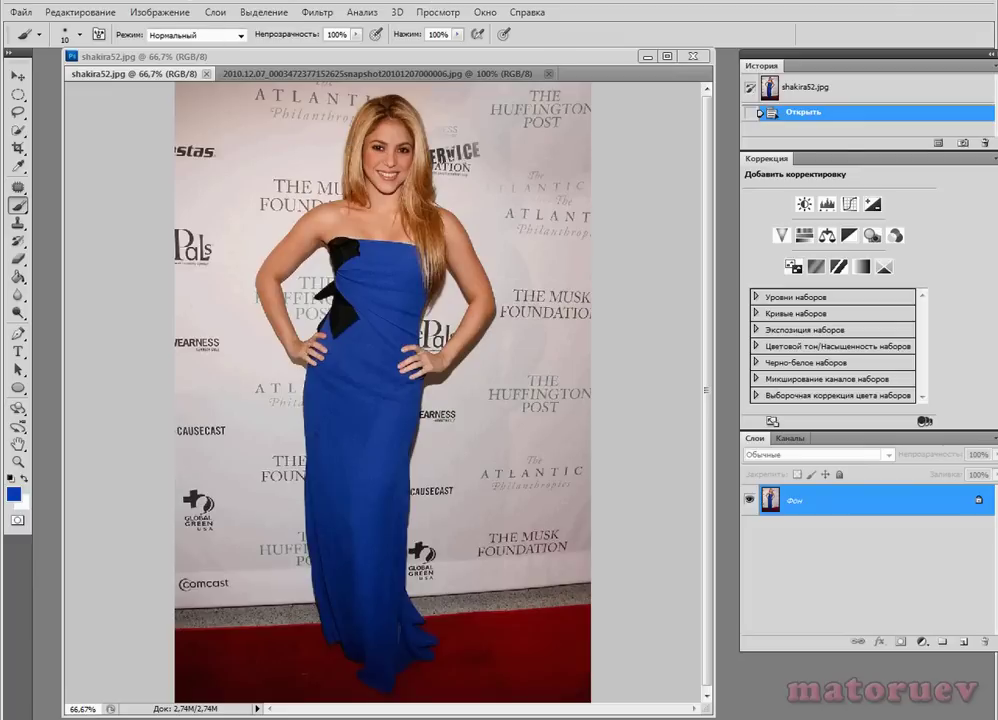
Open the Hue/Saturation adjustment for shakira52.jpg and limit it to the Blues (Синие) range.
click(160, 14)
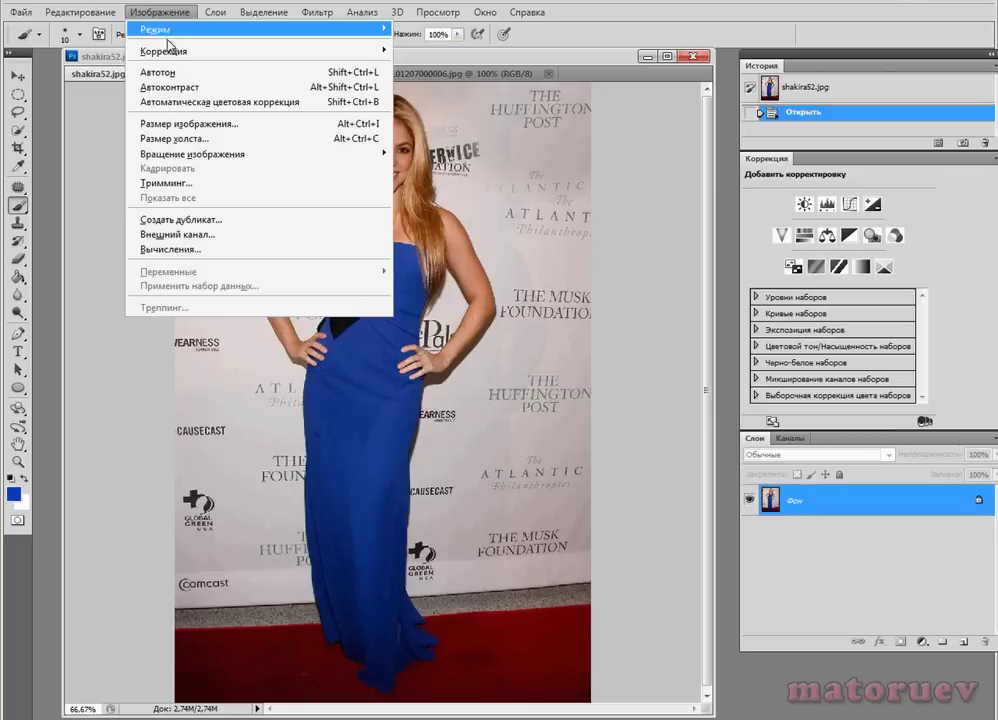
mouse_move(333, 52)
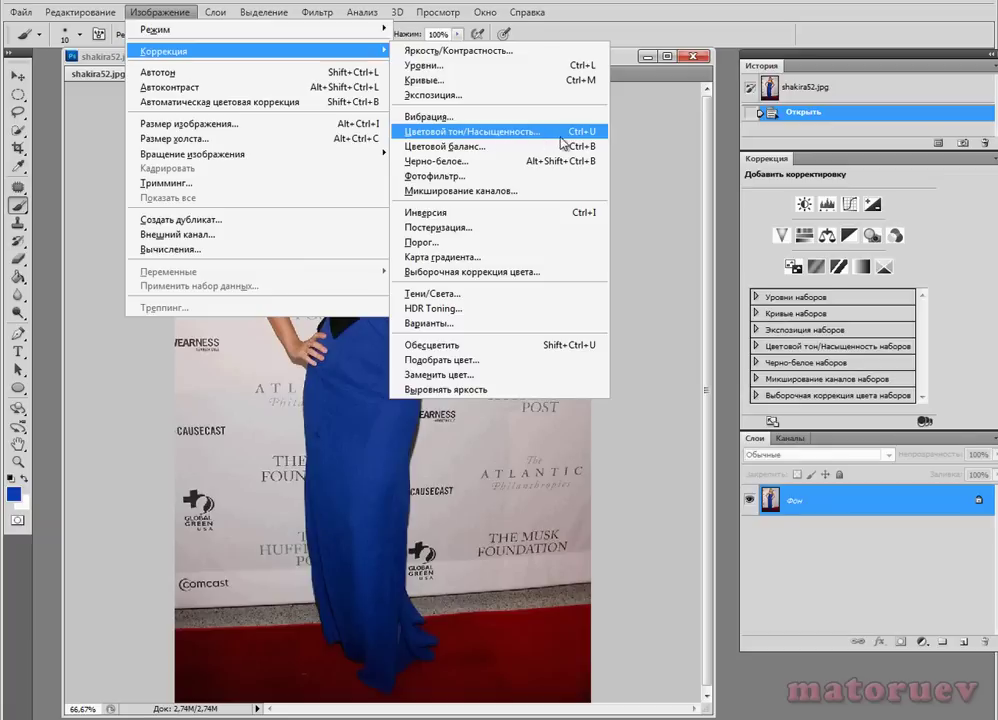
click(473, 133)
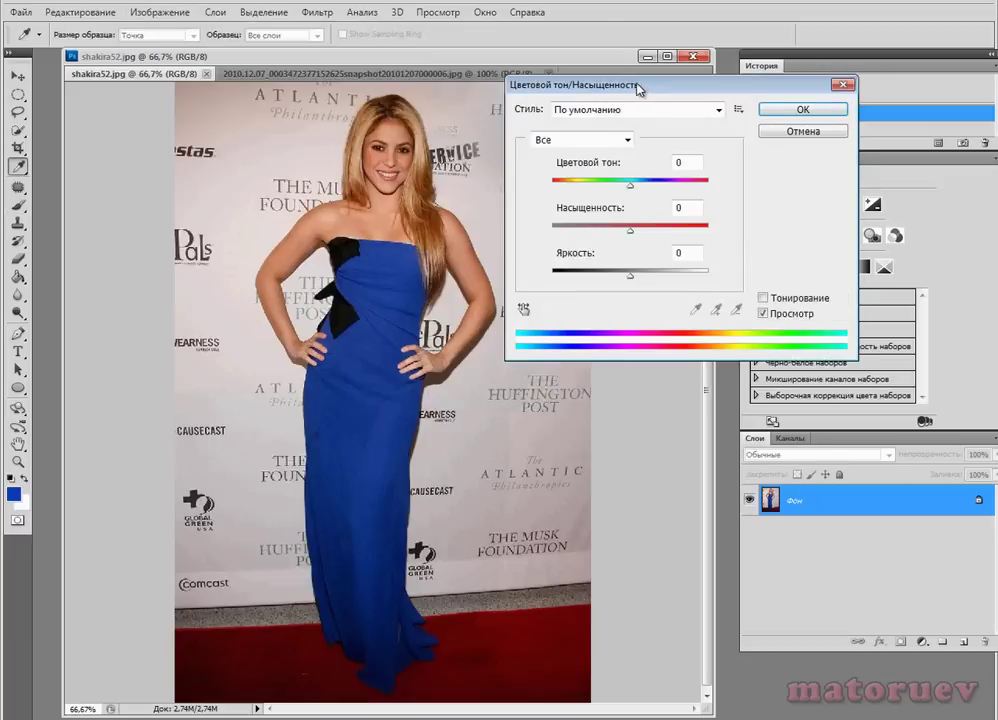
mouse_move(643, 90)
mouse_down()
mouse_move(595, 132)
mouse_move(662, 153)
mouse_move(653, 86)
mouse_up()
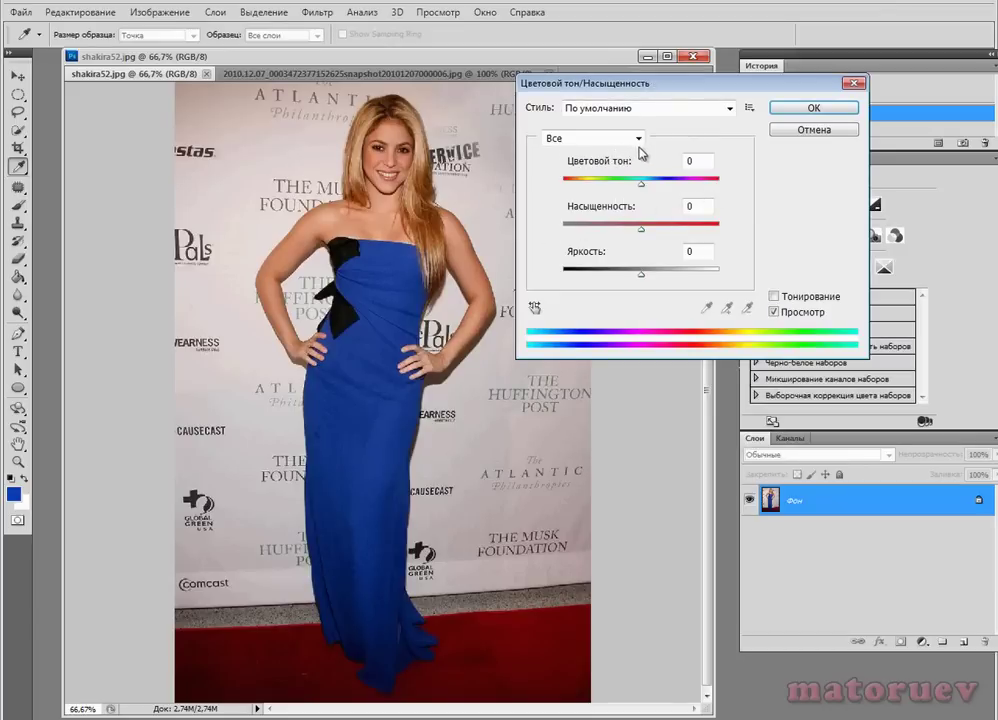
click(638, 139)
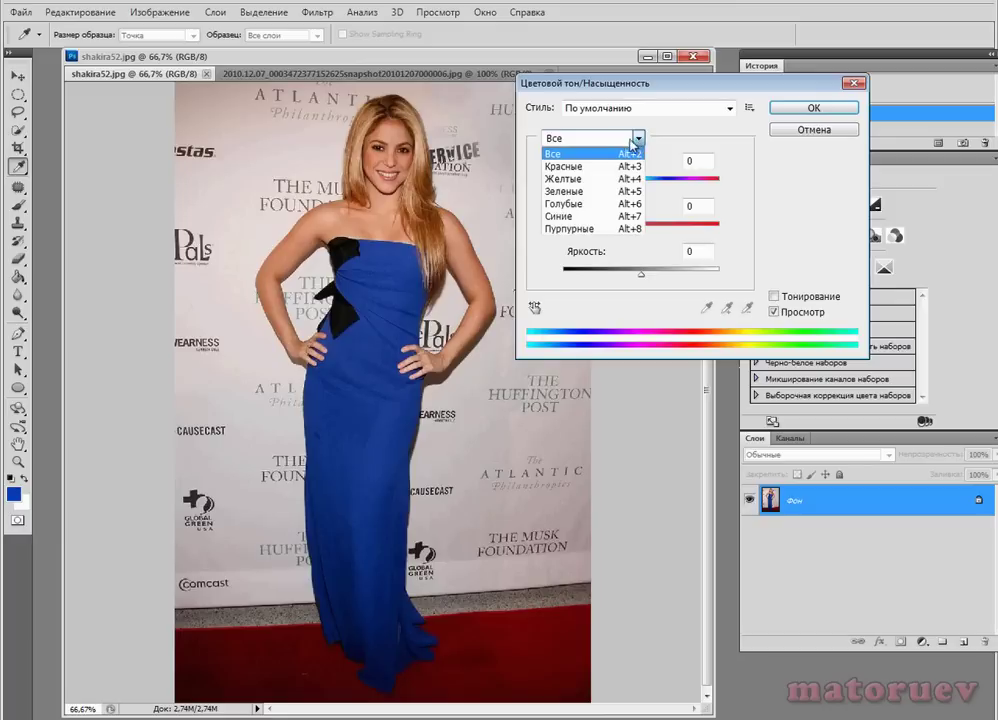
click(587, 218)
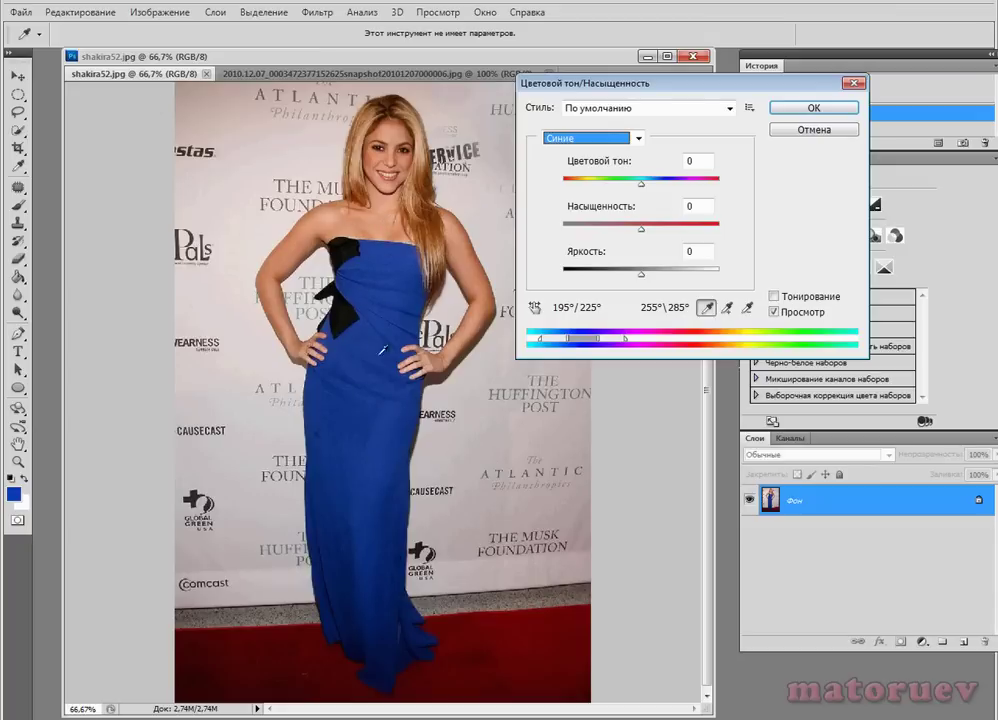
Return the Hue/Saturation range to All (Все) and sample the blue dress with the on-image adjustment tool.
click(638, 138)
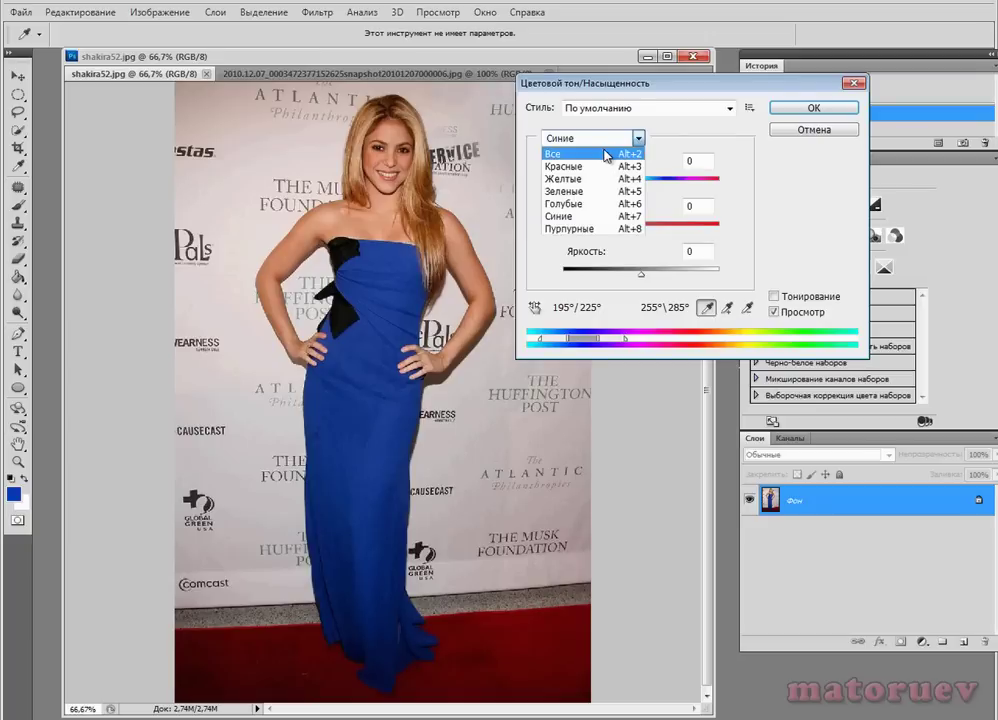
click(605, 155)
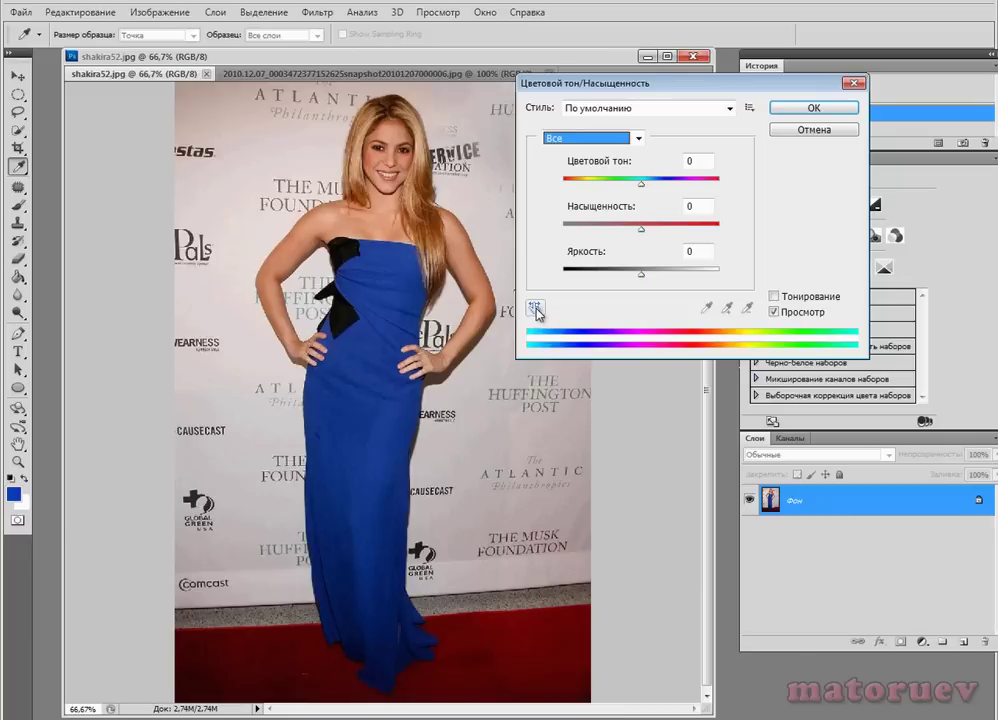
click(537, 310)
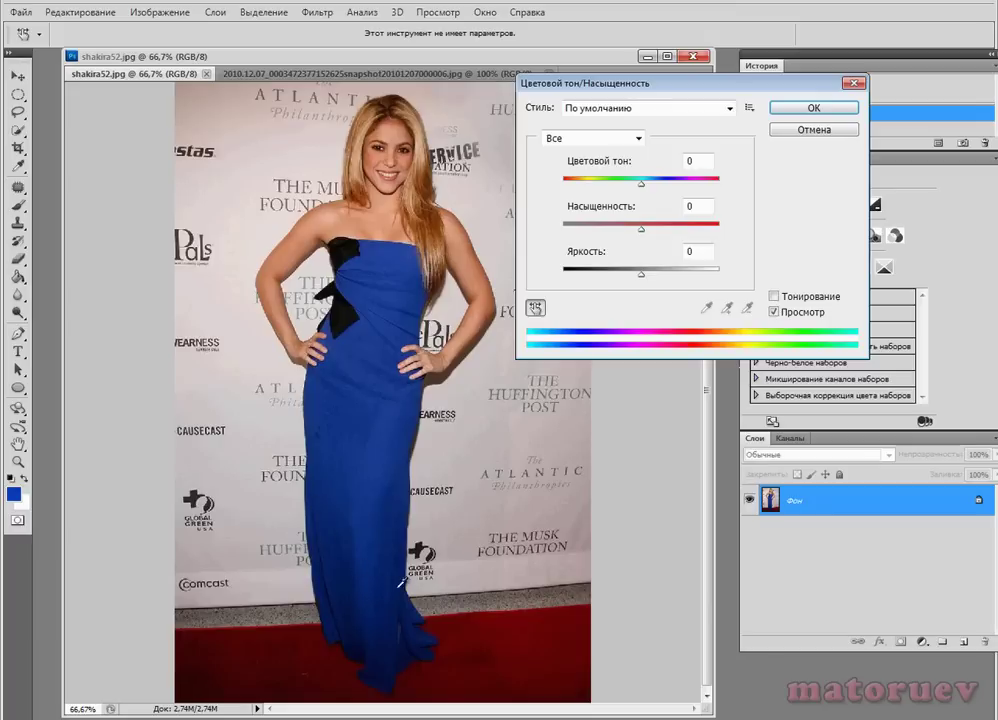
drag(379, 457, 383, 457)
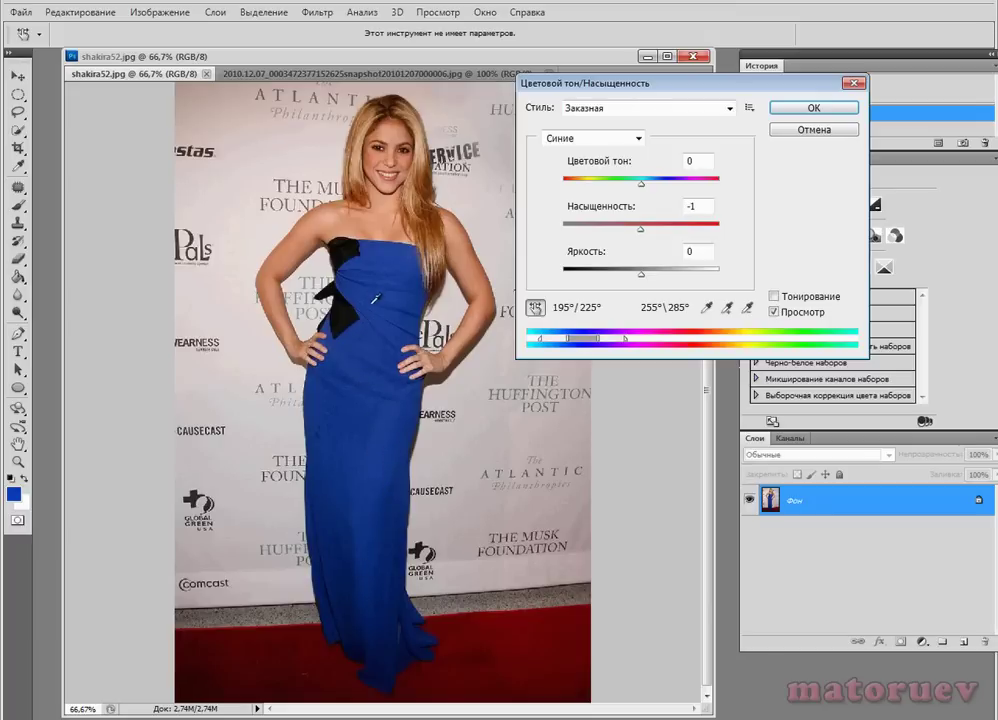
click(380, 292)
drag(410, 285, 352, 617)
Widen the Blues range of the Hue/Saturation adjustment to 195°/213° and 263°\285° on the colour bar.
drag(641, 238, 642, 240)
drag(599, 344, 596, 345)
mouse_move(644, 188)
mouse_down()
mouse_move(720, 194)
mouse_move(583, 186)
mouse_move(650, 194)
mouse_up()
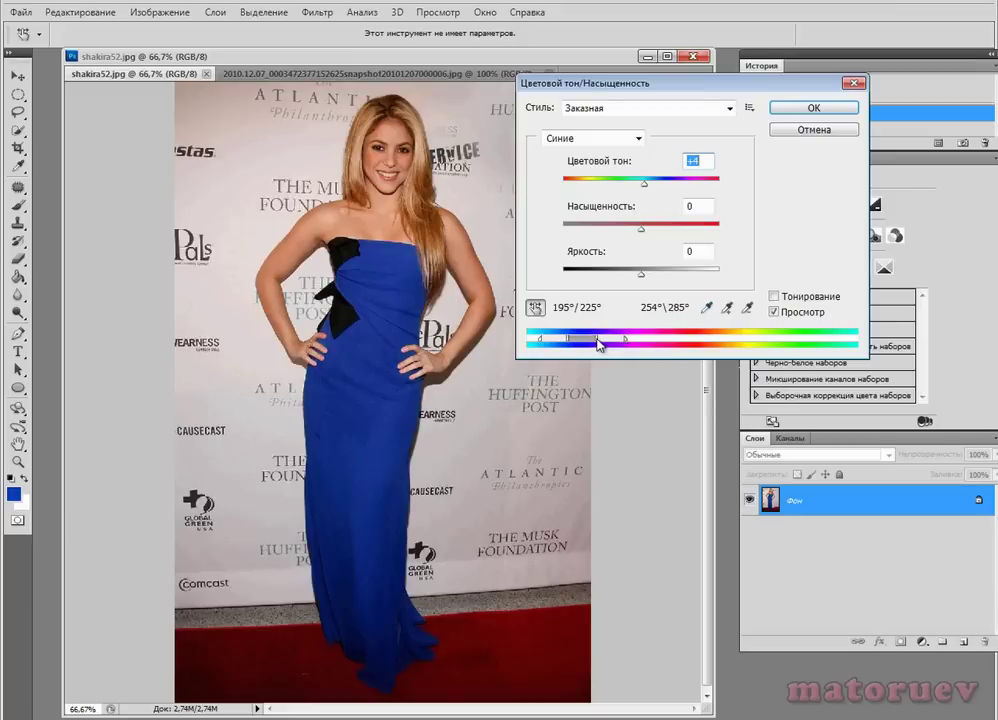
drag(594, 342, 609, 342)
drag(569, 343, 558, 344)
drag(610, 343, 562, 346)
Try recolouring the dress with Blues hue values of +180 and -42, and cancel the Hue/Saturation adjustment.
drag(638, 189, 728, 206)
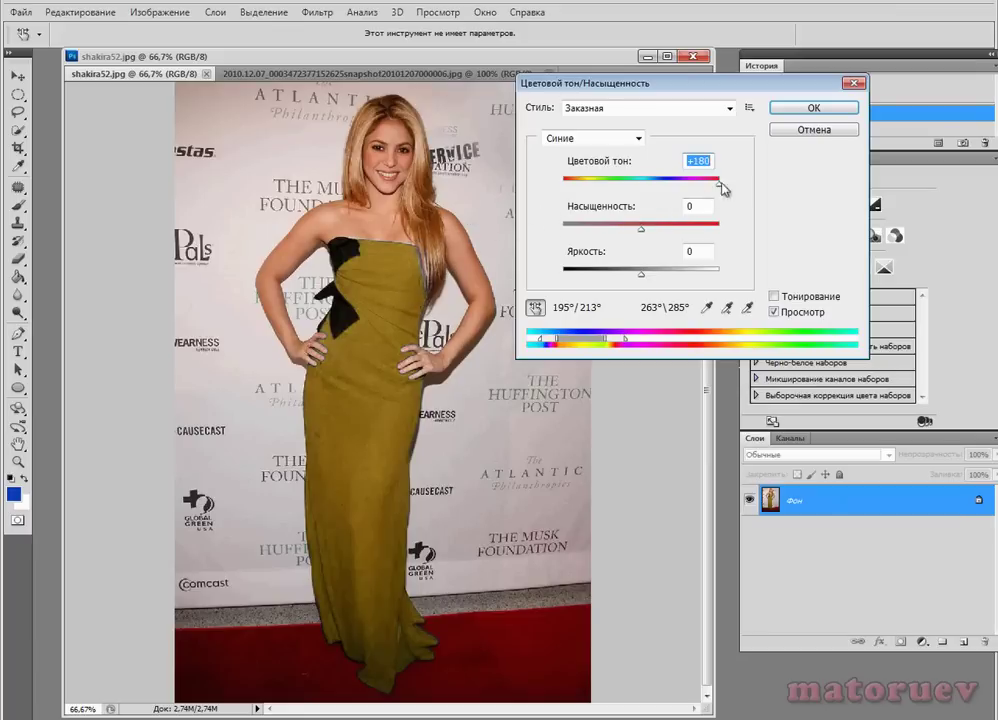
drag(718, 190, 611, 210)
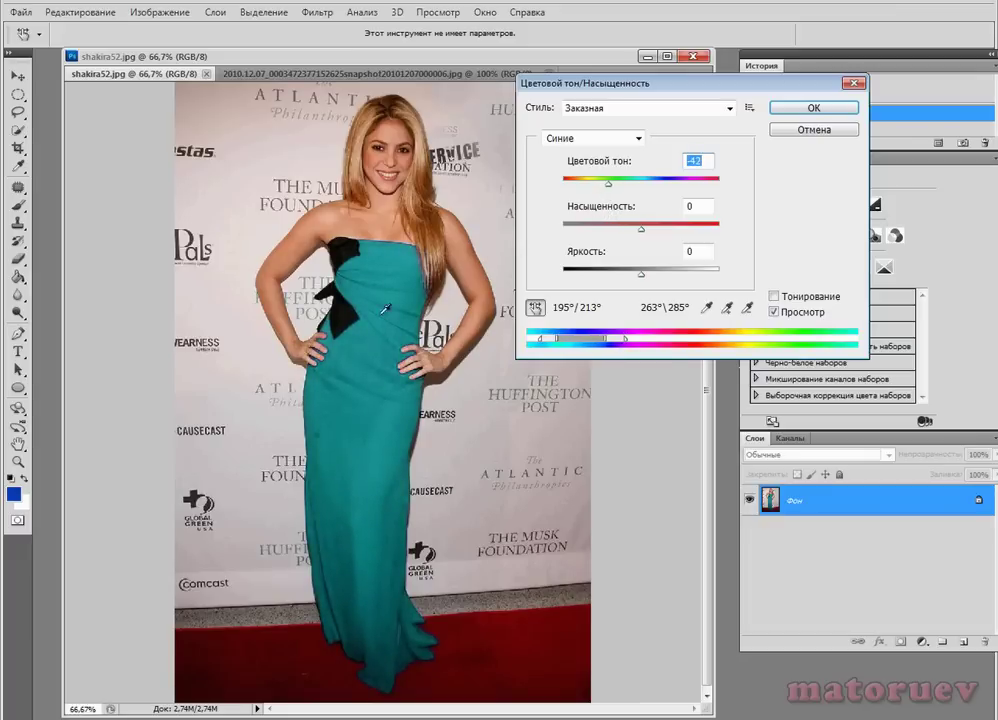
drag(655, 83, 758, 92)
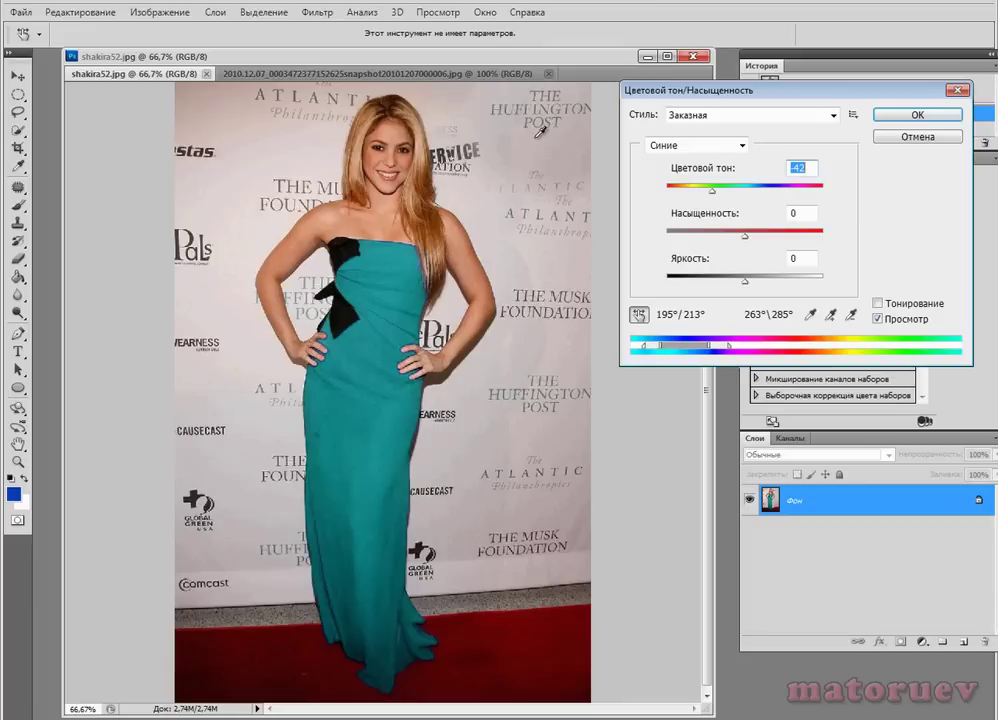
click(917, 137)
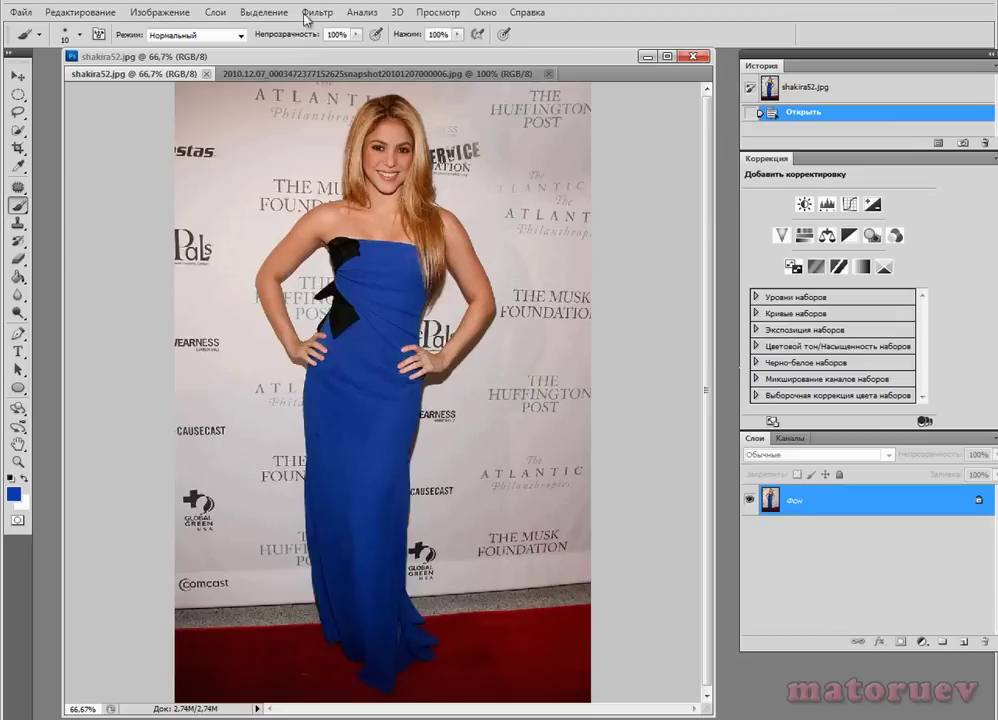
Switch to the close-up portrait document and shorten its window to fit the image height.
click(322, 76)
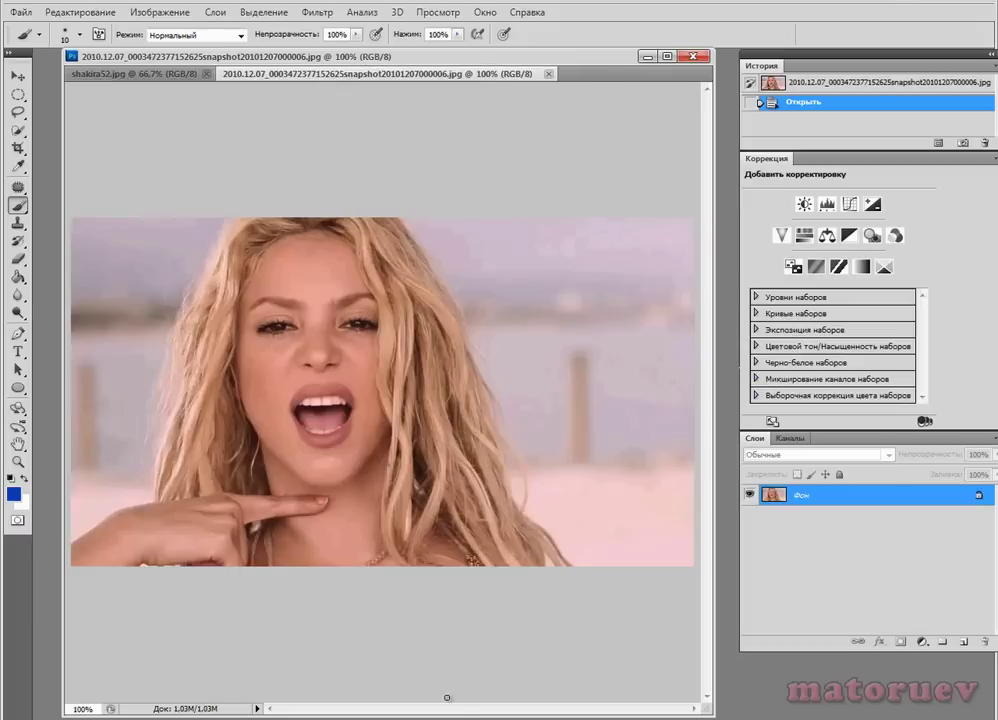
drag(450, 712, 457, 475)
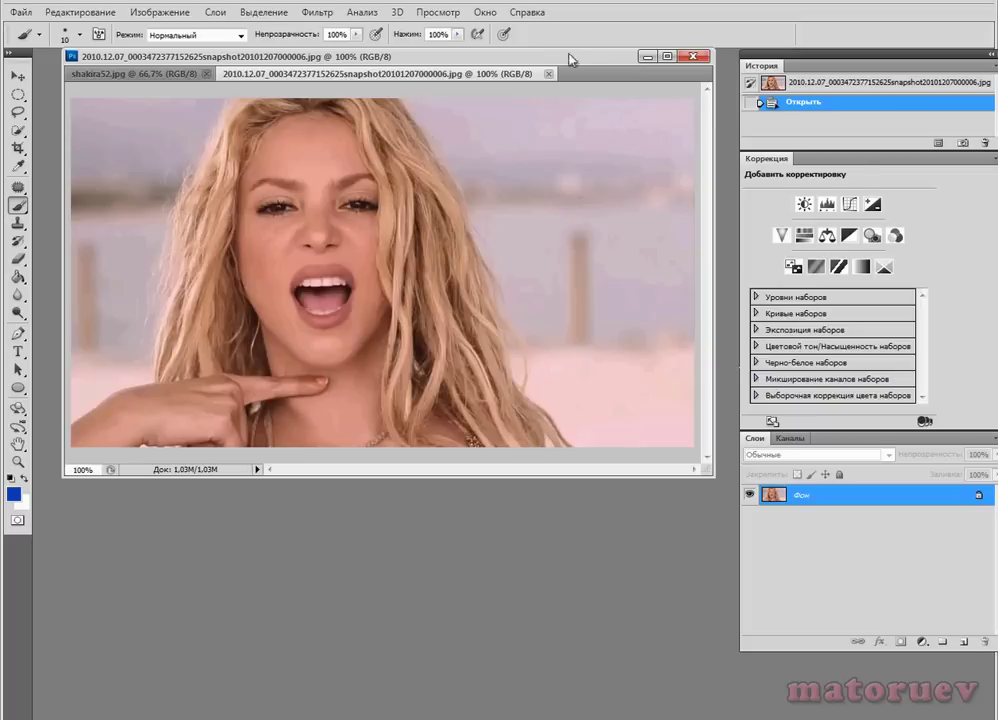
Try a Hue/Saturation adjustment on the Reds sampled from the hair with the hue at -2, and cancel it.
click(181, 14)
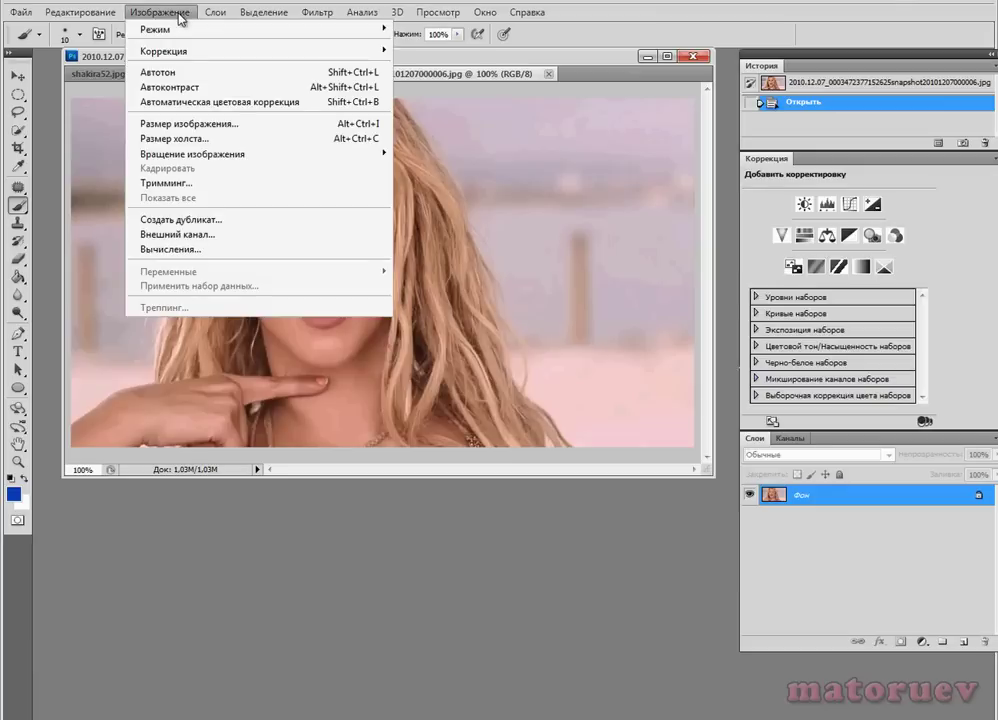
mouse_move(190, 50)
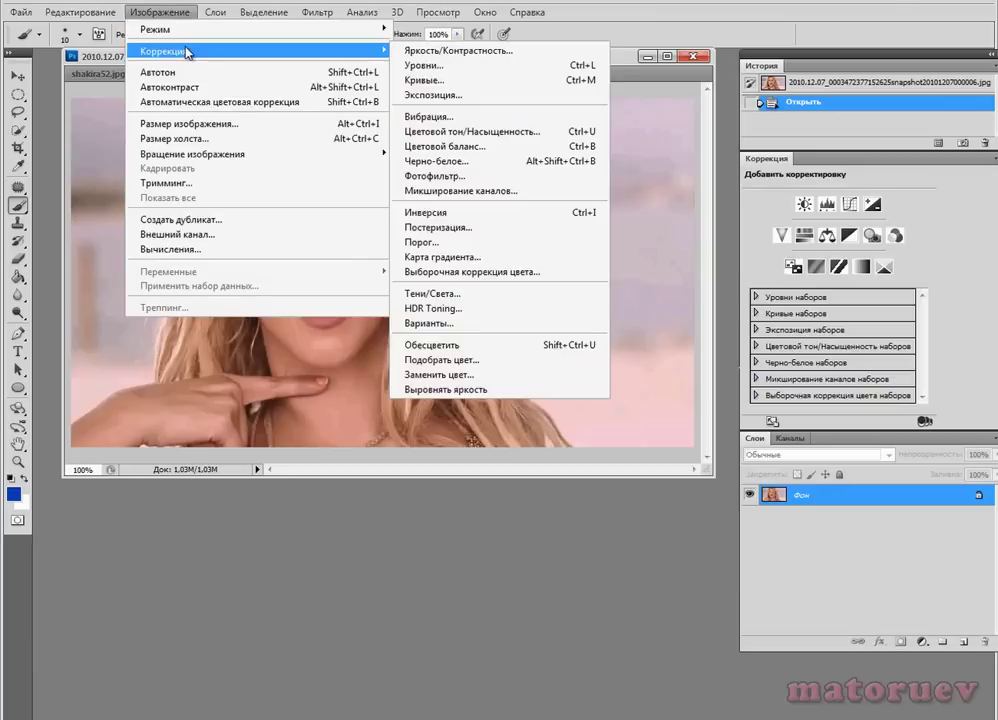
click(478, 132)
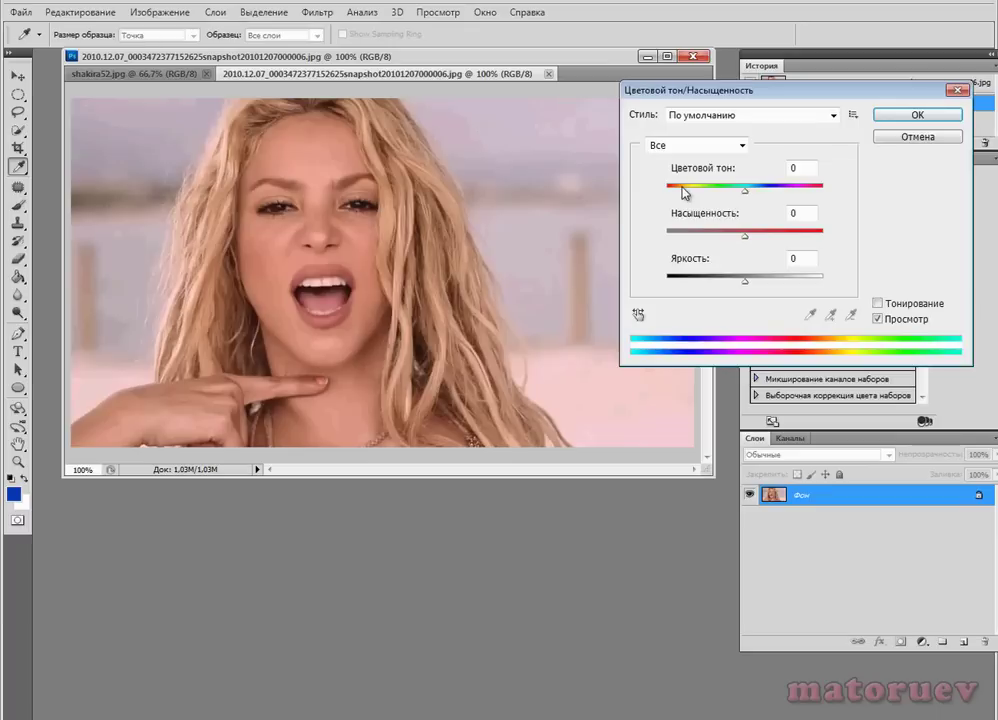
click(638, 315)
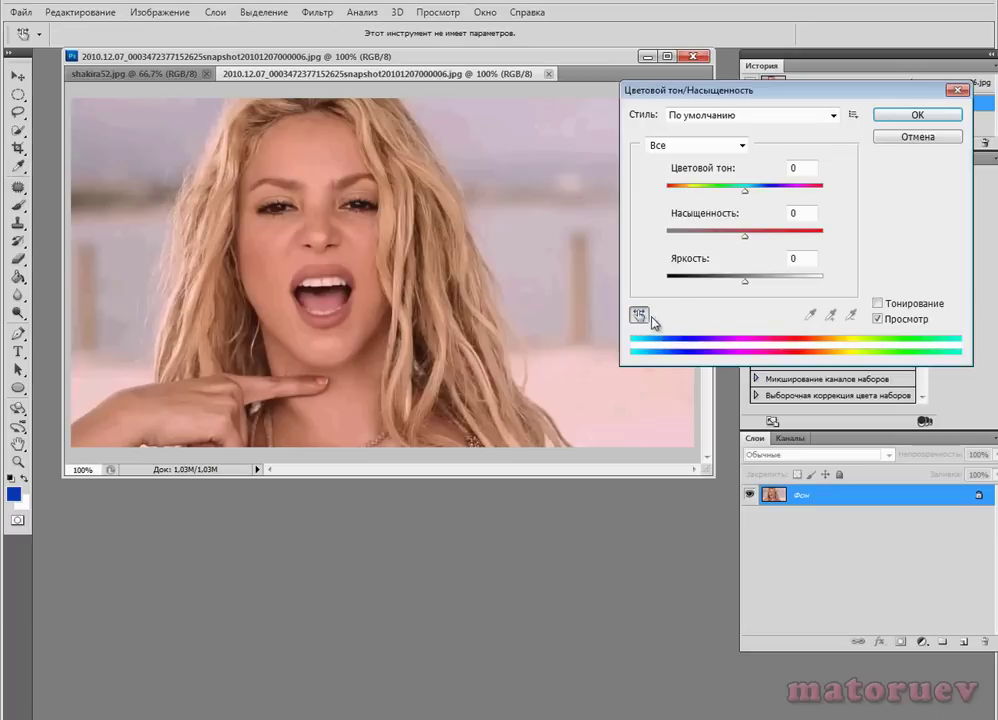
click(395, 216)
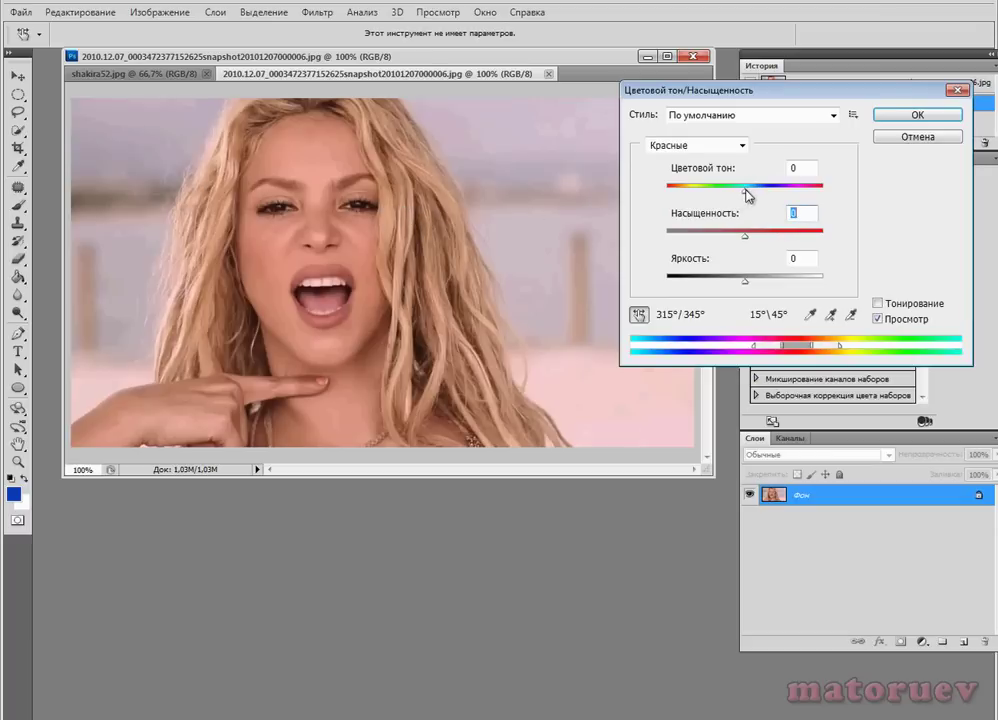
drag(746, 194, 745, 221)
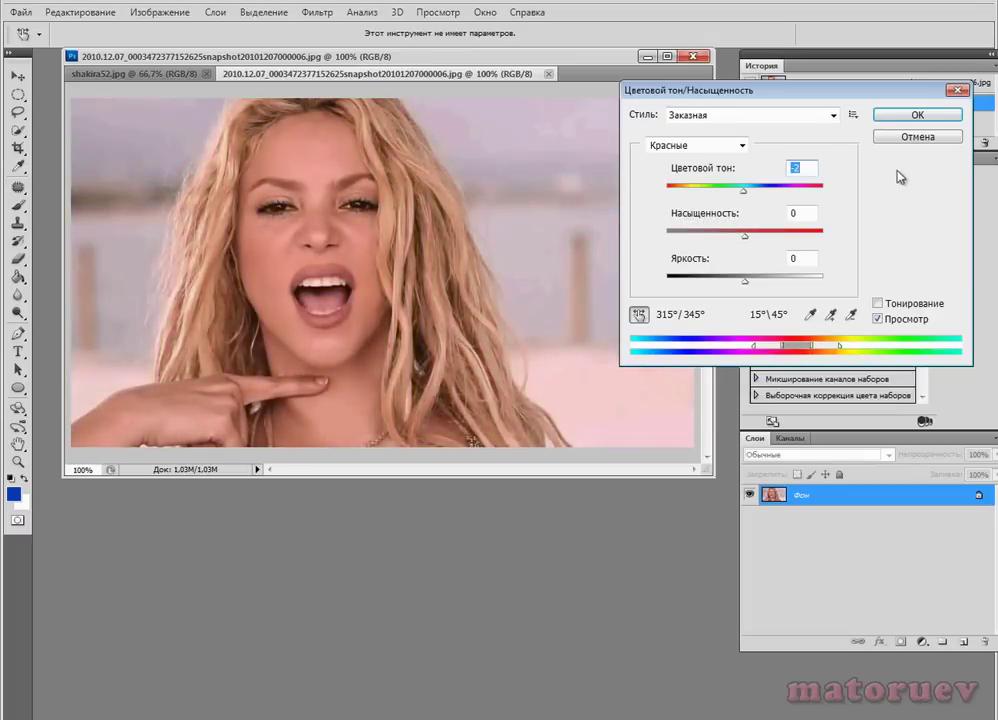
click(910, 138)
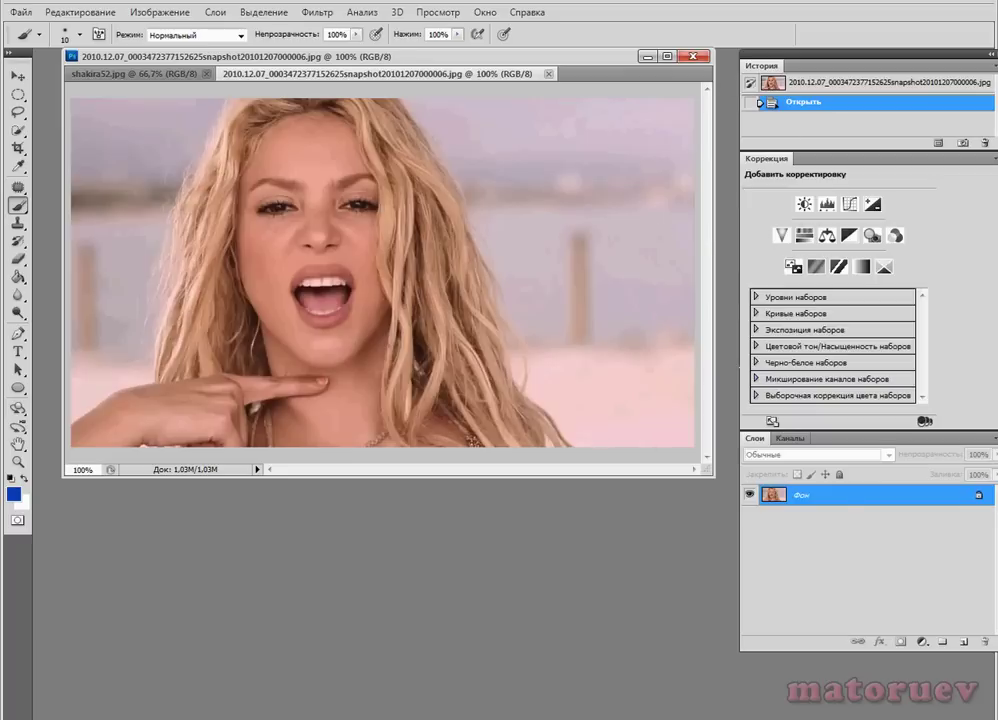
Add a Hue/Saturation adjustment layer above the portrait and sample the hair with the on-image adjustment tool.
click(925, 644)
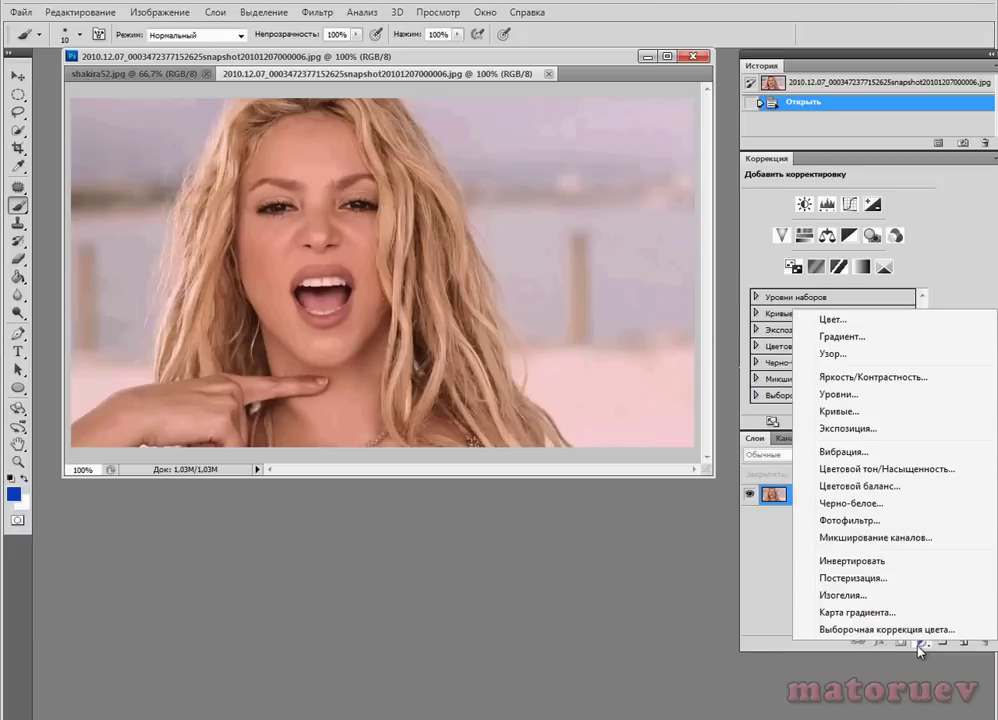
click(858, 470)
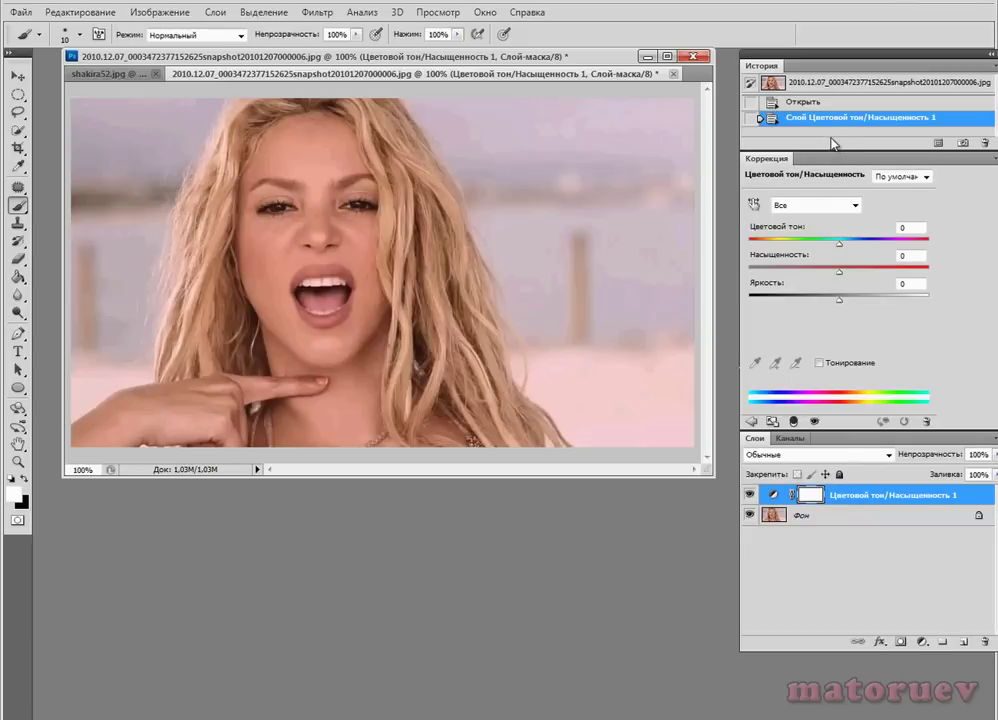
click(756, 205)
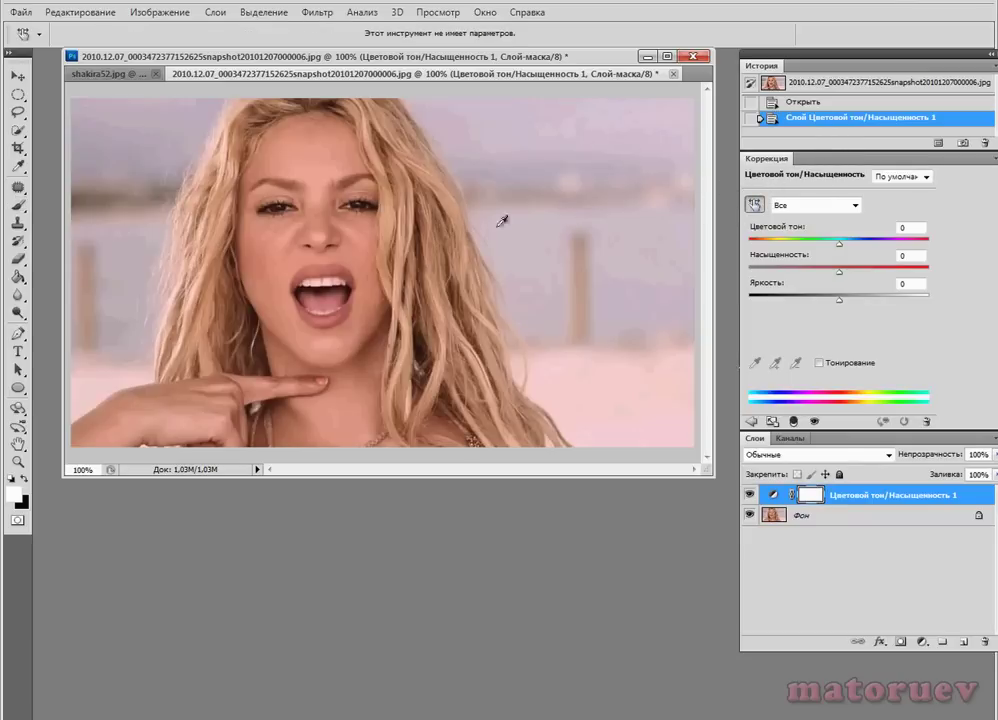
click(394, 216)
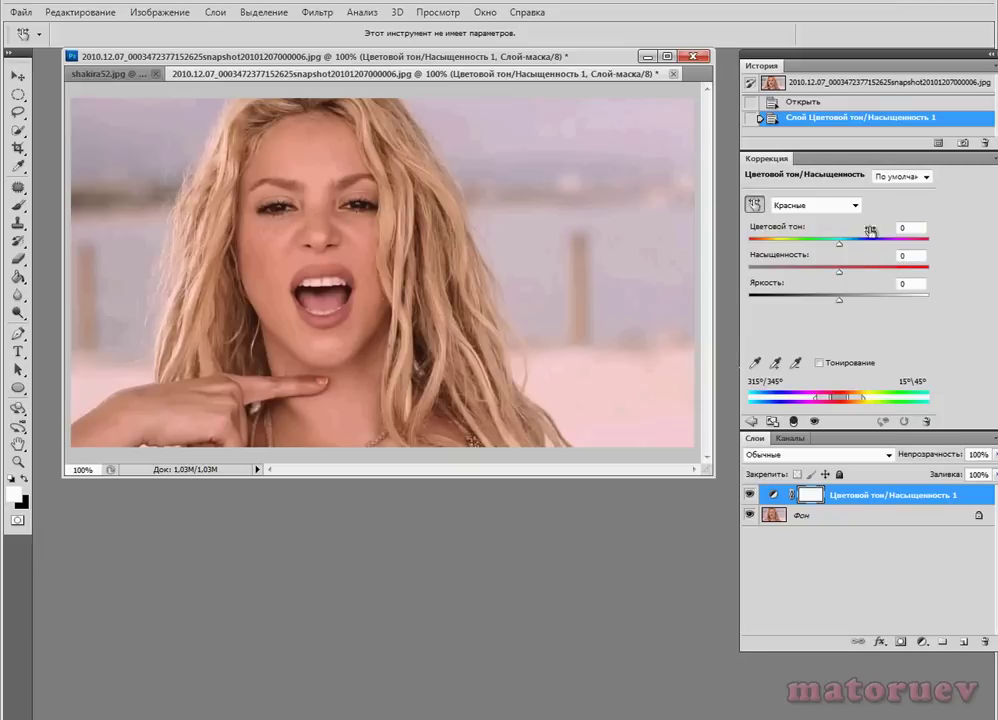
Widen the adjustment layer's Reds range to 298°/325° and 39°\64°, and set its hue to +180.
drag(845, 400, 815, 401)
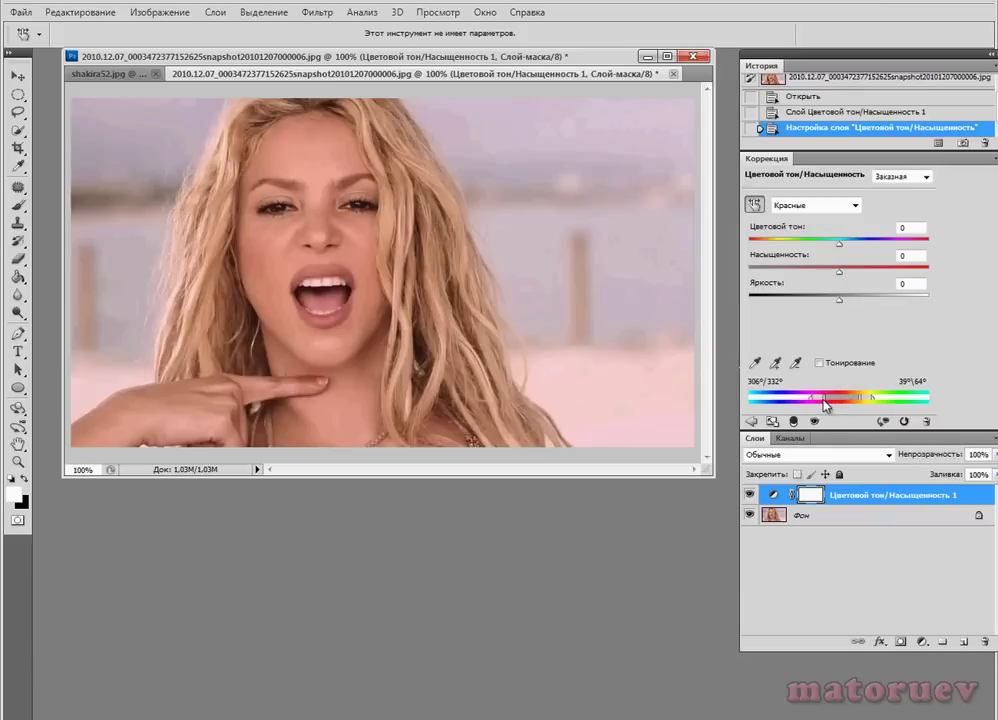
drag(823, 402, 819, 402)
drag(843, 250, 932, 270)
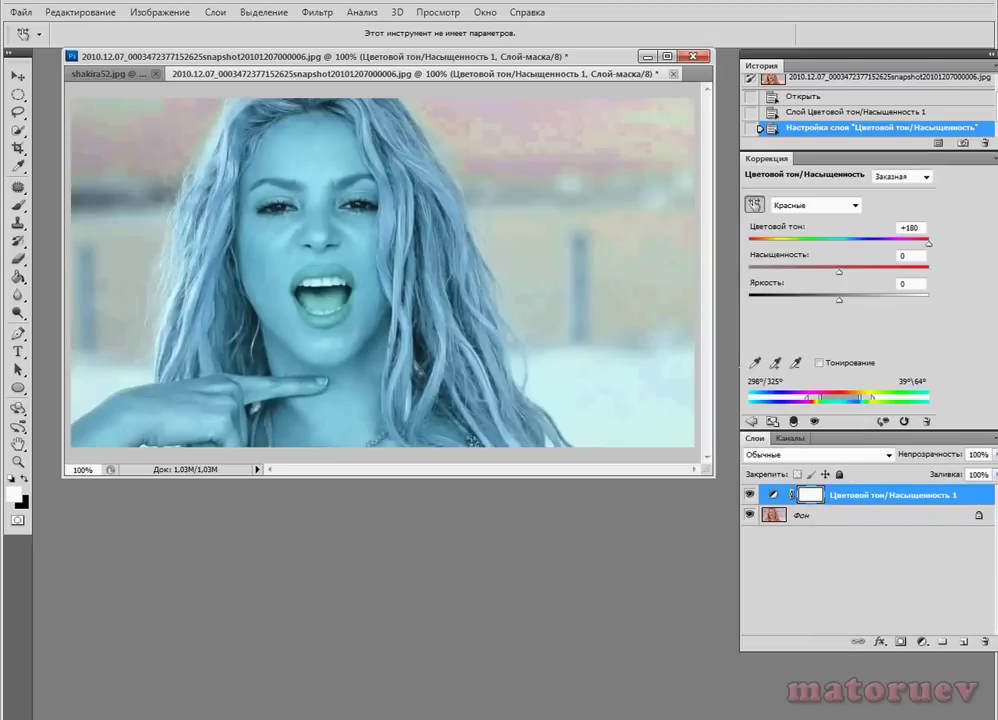
Invert the Hue/Saturation layer's mask from white to black.
key(ctrl+i)
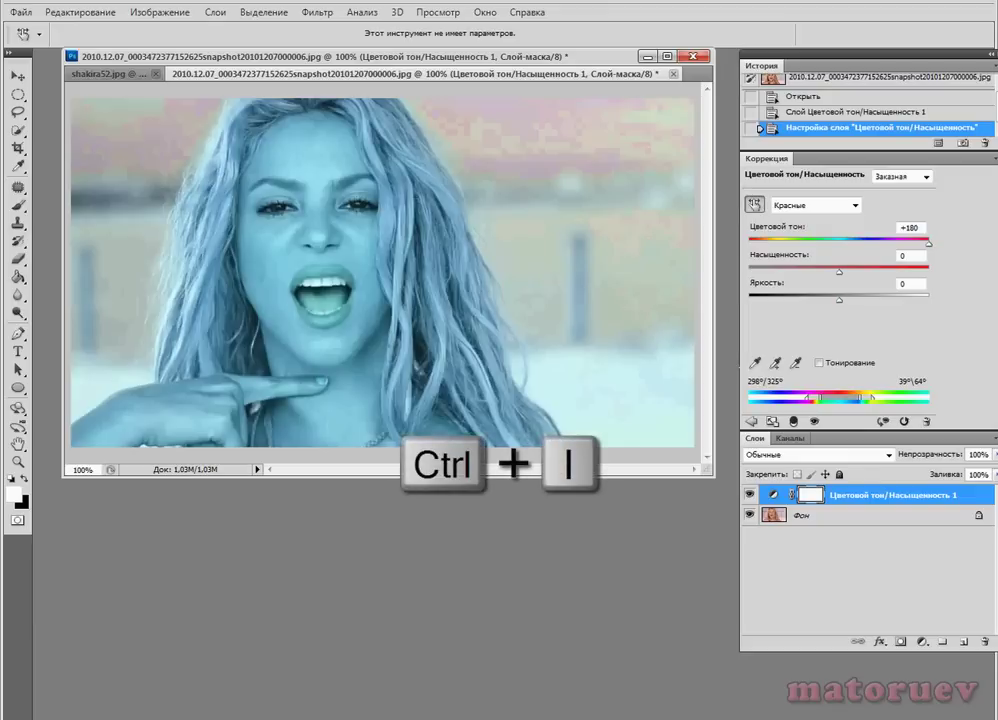
key(ctrl+i)
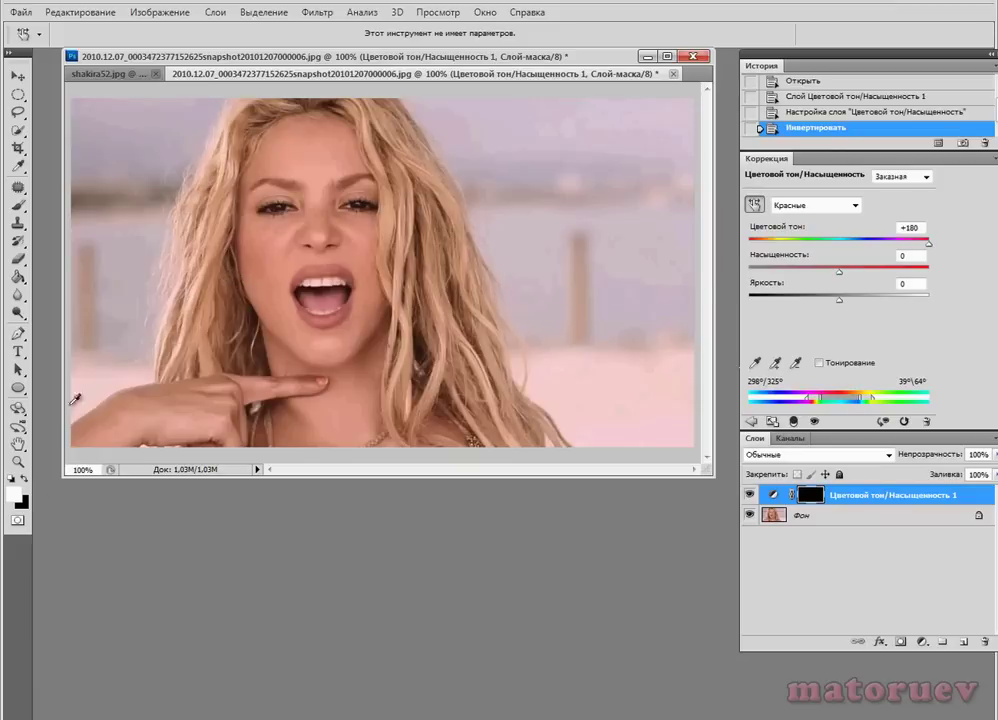
Swap the foreground and background colours so black is in front, and select the Brush tool.
click(24, 479)
click(16, 488)
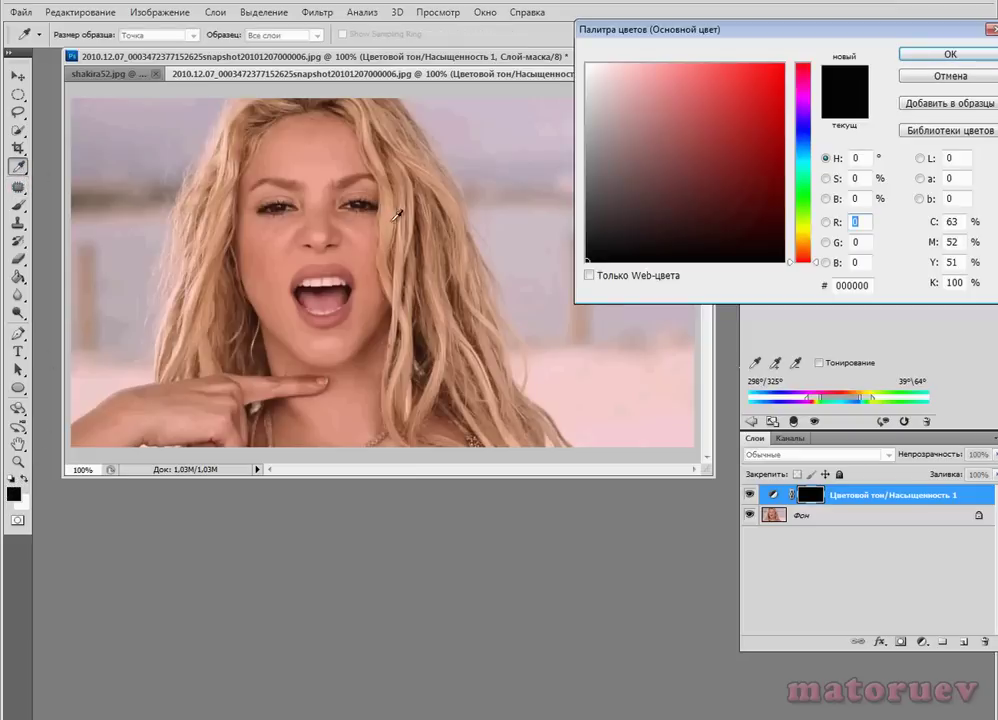
key(Escape)
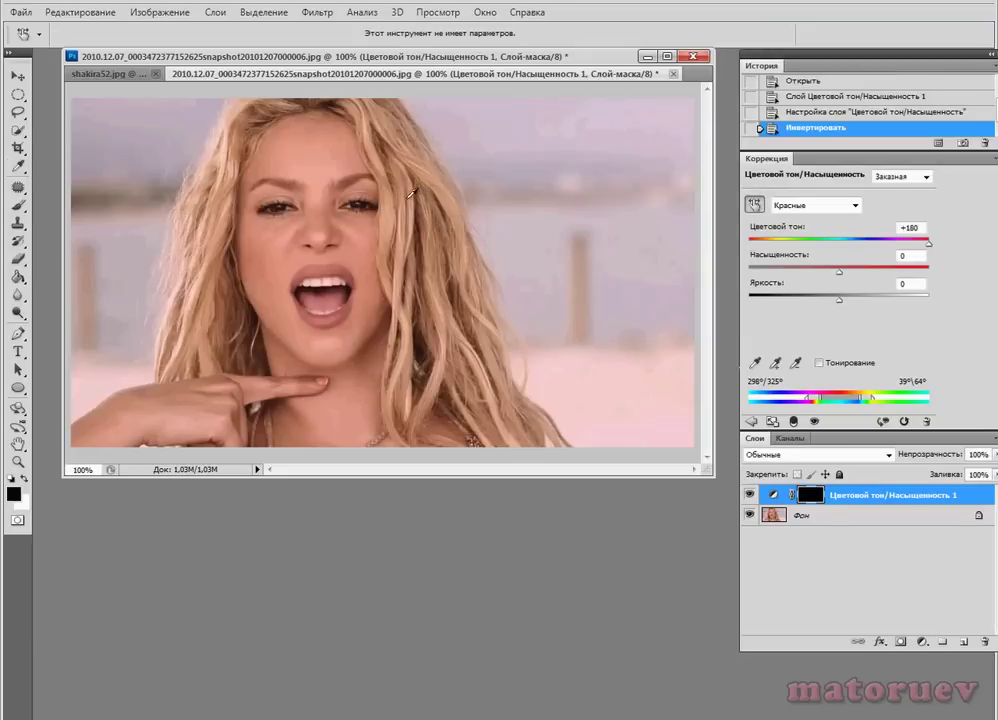
right_click(17, 205)
click(124, 203)
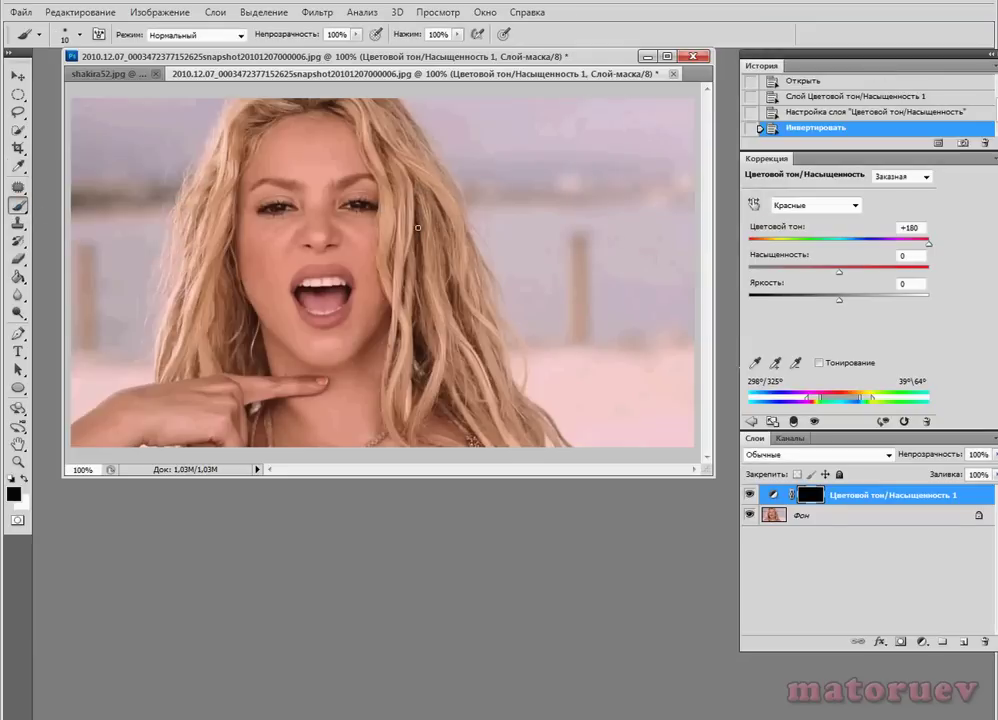
Set the brush size to 30 and the foreground colour to white, and paint over the upper hair on the adjustment layer's mask.
click(322, 176)
click(320, 192)
click(323, 170)
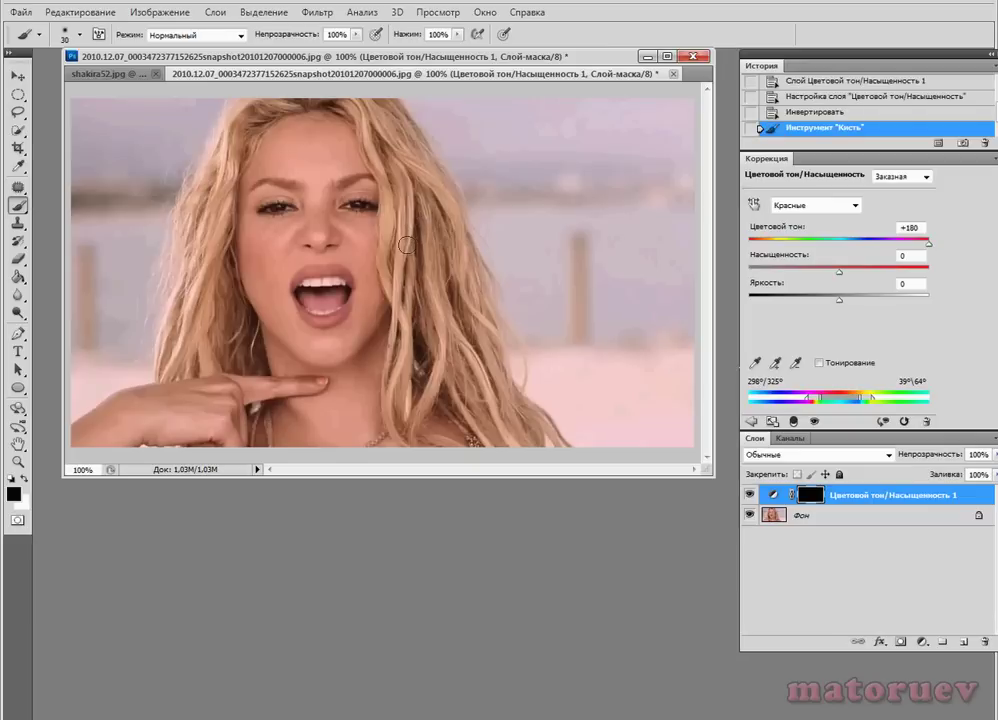
click(24, 481)
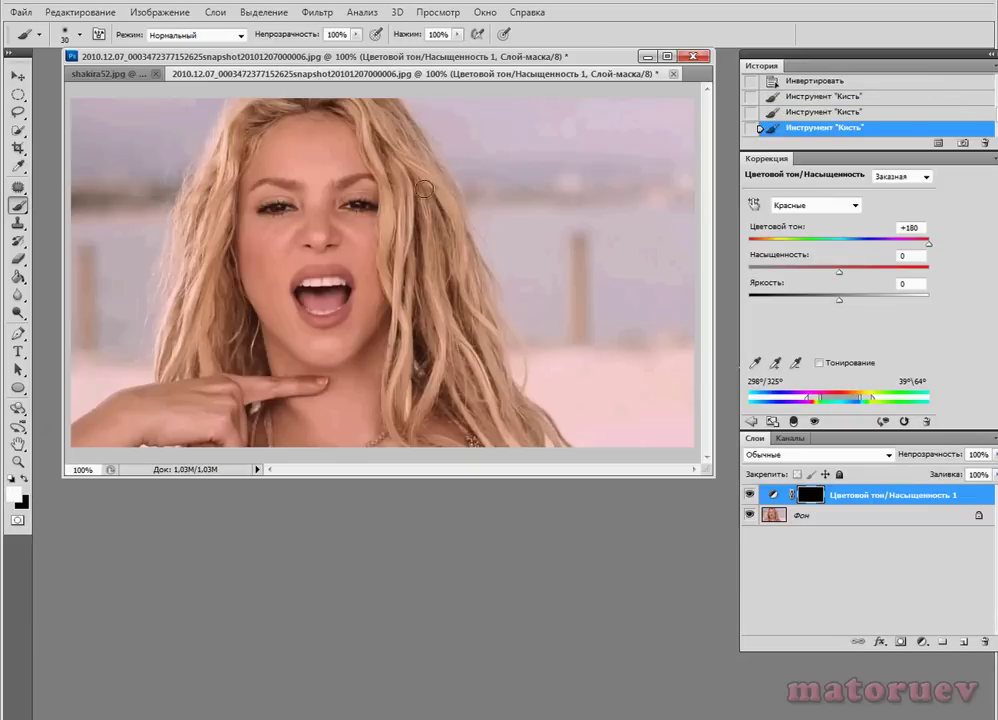
drag(420, 190, 424, 231)
mouse_move(417, 181)
mouse_down()
mouse_move(403, 240)
mouse_move(398, 155)
mouse_move(397, 189)
mouse_move(378, 107)
mouse_move(378, 142)
mouse_move(364, 107)
mouse_move(373, 163)
mouse_move(390, 177)
mouse_move(398, 277)
mouse_move(473, 218)
mouse_move(469, 249)
mouse_move(458, 246)
mouse_move(390, 113)
mouse_move(384, 120)
mouse_move(330, 95)
mouse_move(289, 92)
mouse_move(263, 100)
mouse_move(287, 104)
mouse_move(229, 108)
mouse_move(254, 111)
mouse_move(237, 149)
mouse_move(212, 141)
mouse_move(181, 197)
mouse_move(189, 206)
mouse_move(226, 170)
mouse_move(201, 213)
mouse_move(200, 239)
mouse_move(222, 198)
mouse_move(205, 240)
mouse_move(203, 229)
mouse_move(178, 238)
mouse_move(224, 286)
mouse_move(185, 290)
mouse_up()
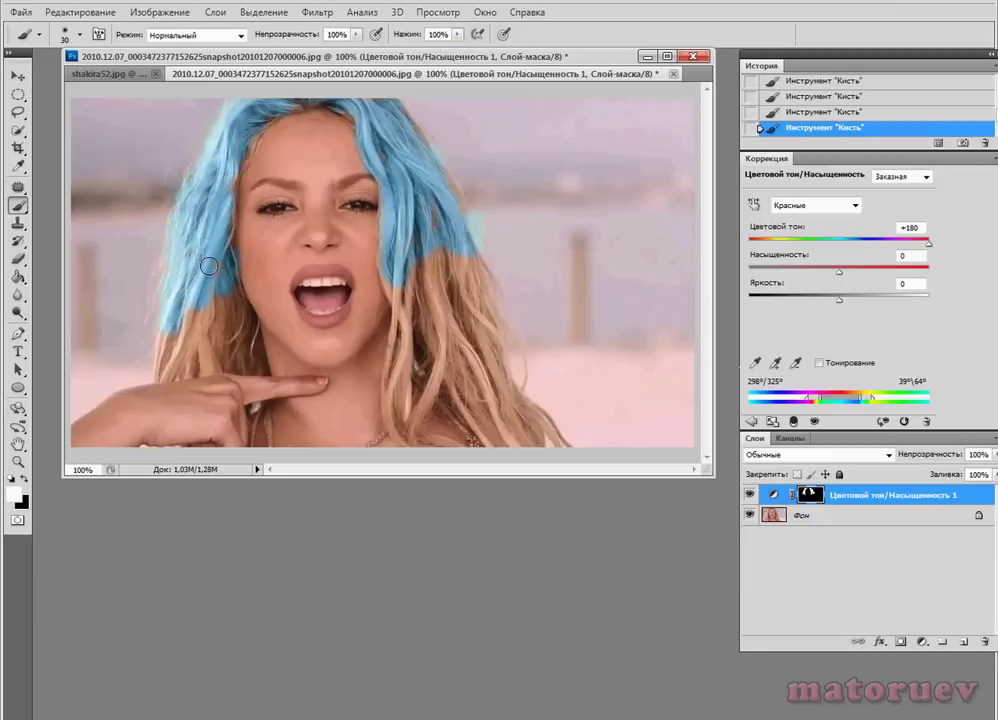
Paint the remaining lengths of hair on both sides of the face white on the mask, down to the ends.
mouse_move(226, 171)
mouse_down()
mouse_move(196, 255)
mouse_move(197, 238)
mouse_move(165, 276)
mouse_move(212, 235)
mouse_move(217, 332)
mouse_move(232, 303)
mouse_move(245, 351)
mouse_move(205, 340)
mouse_move(194, 354)
mouse_move(176, 333)
mouse_move(165, 368)
mouse_up()
mouse_move(483, 263)
mouse_down()
mouse_move(413, 125)
mouse_move(412, 177)
mouse_move(434, 284)
mouse_move(446, 290)
mouse_move(390, 270)
mouse_up()
mouse_move(404, 348)
mouse_down()
mouse_move(394, 419)
mouse_move(405, 443)
mouse_up()
mouse_move(449, 258)
mouse_down()
mouse_move(464, 318)
mouse_move(474, 317)
mouse_move(472, 253)
mouse_move(486, 346)
mouse_move(478, 342)
mouse_move(466, 416)
mouse_move(458, 395)
mouse_move(486, 450)
mouse_move(484, 414)
mouse_move(498, 391)
mouse_move(519, 404)
mouse_move(531, 443)
mouse_move(541, 430)
mouse_move(550, 438)
mouse_move(497, 341)
mouse_move(491, 265)
mouse_move(493, 440)
mouse_move(534, 458)
mouse_move(569, 450)
mouse_move(526, 426)
mouse_move(482, 365)
mouse_move(456, 363)
mouse_move(411, 388)
mouse_up()
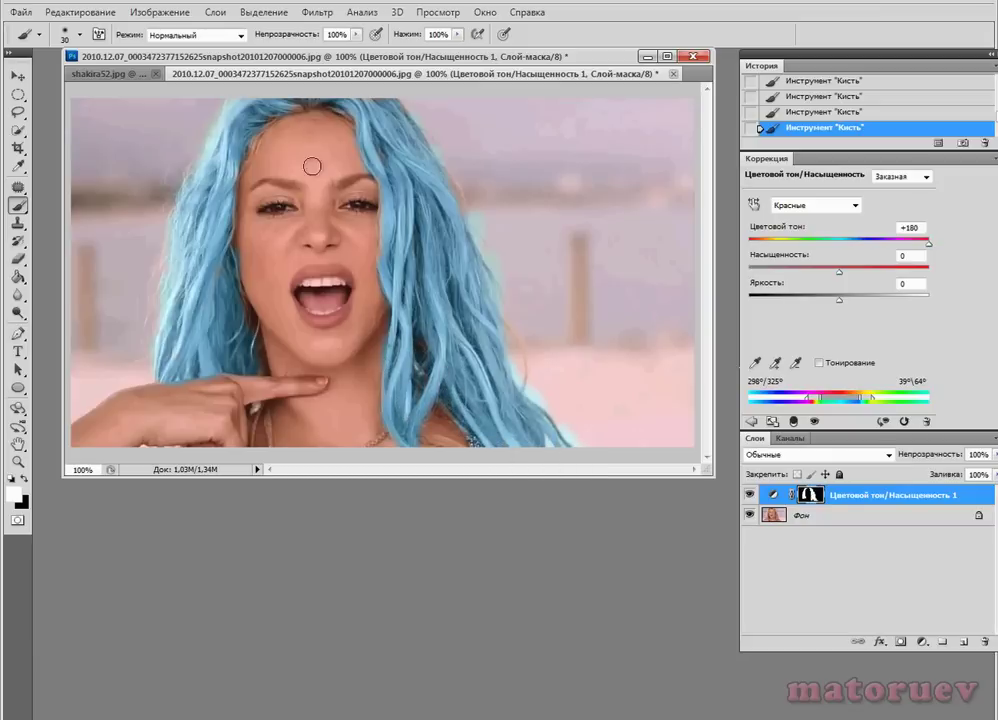
Reduce the brush size to 25 and paint black on the mask to clear the blue spill around the hair's outer edges.
key(bracketleft)
key(bracketleft)
key(bracketleft)
click(25, 479)
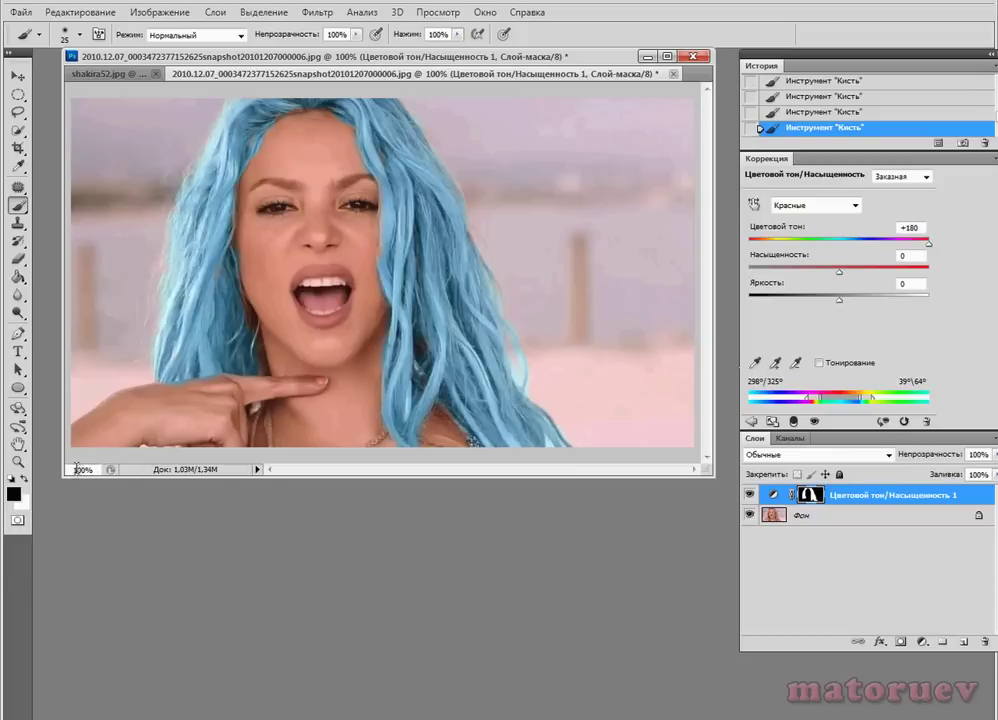
Paint a short black test stroke on the mask over the blue hair beside the eye, working at about 232% zoom.
click(18, 462)
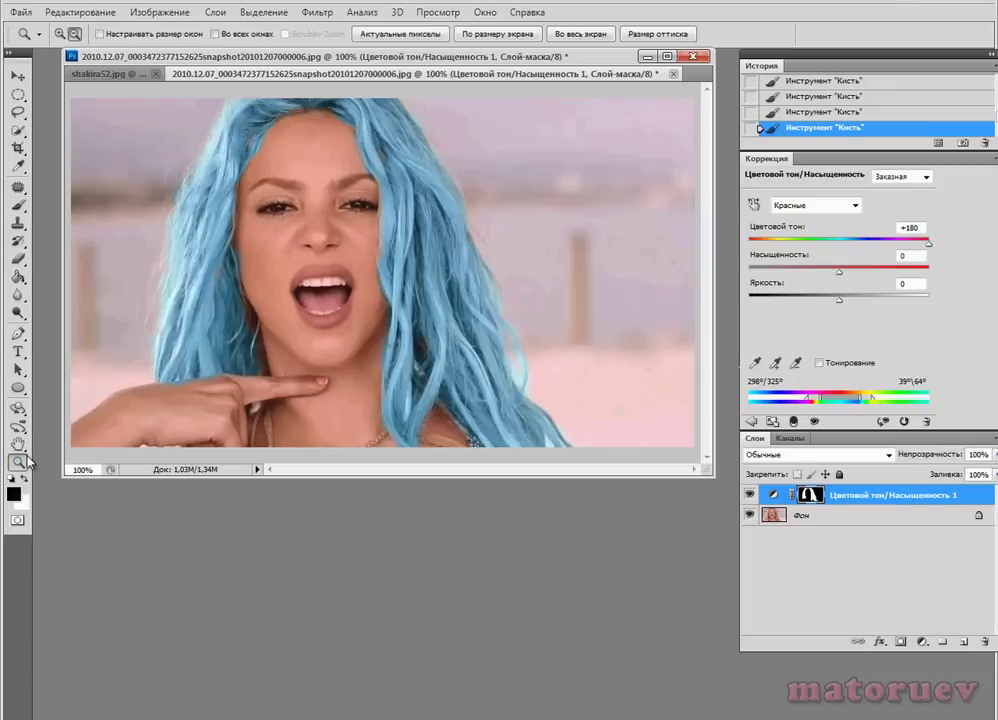
click(60, 33)
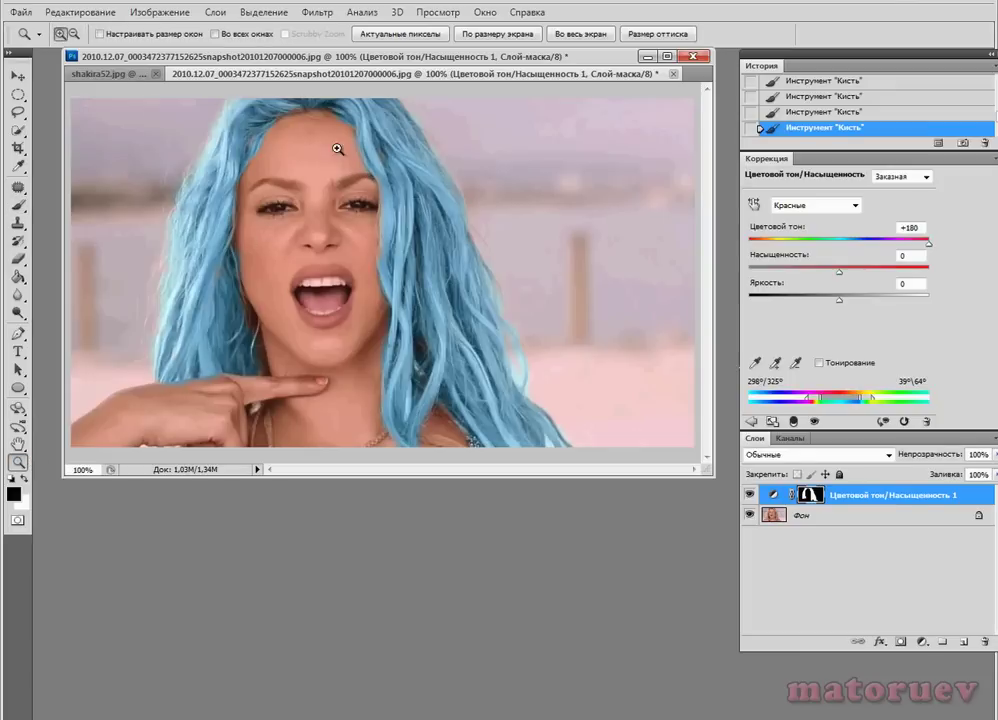
drag(337, 147, 528, 310)
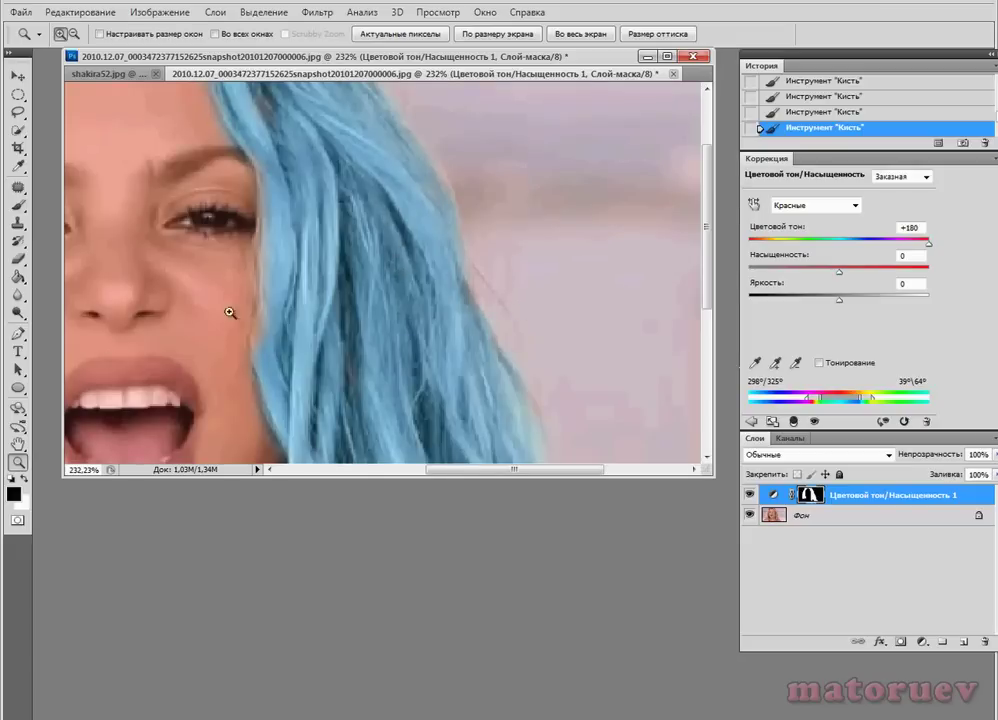
click(18, 166)
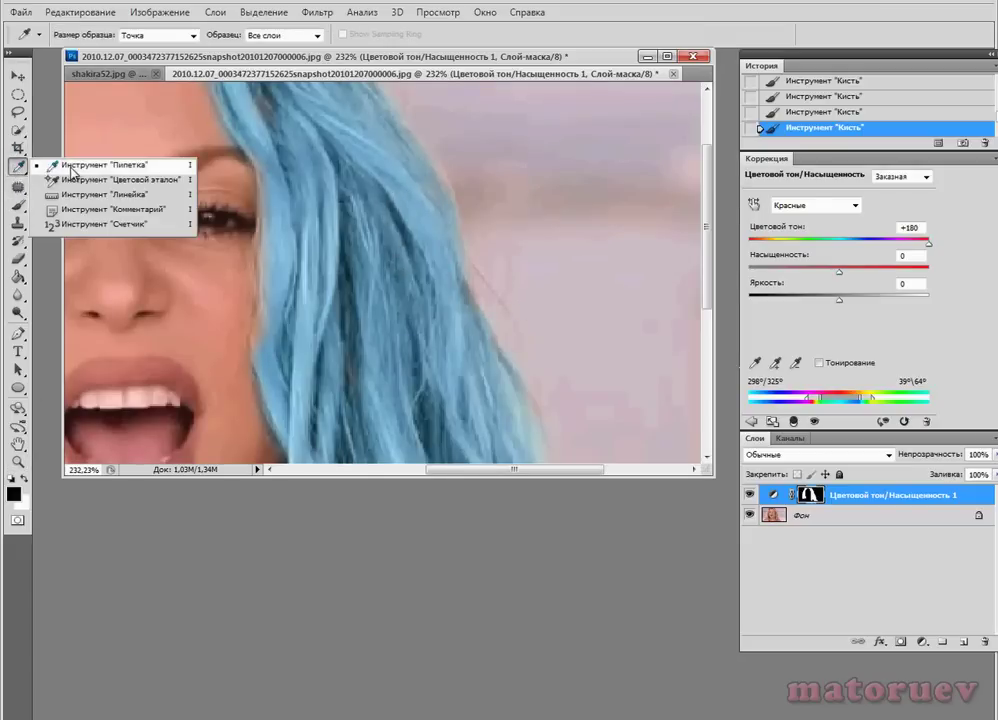
click(29, 172)
click(18, 204)
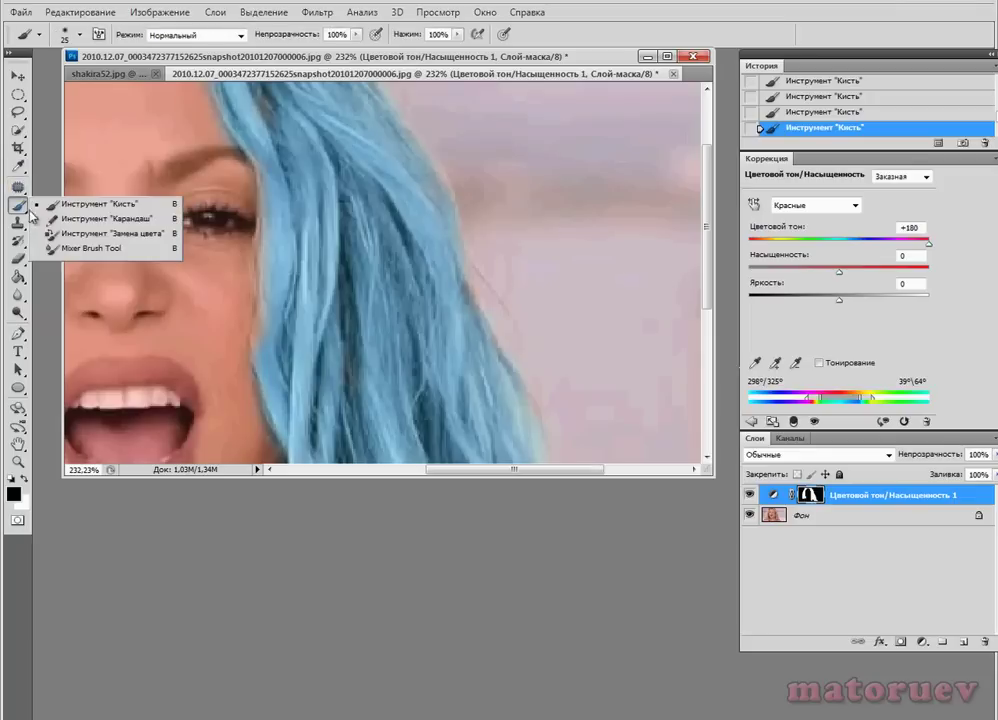
click(100, 203)
click(416, 199)
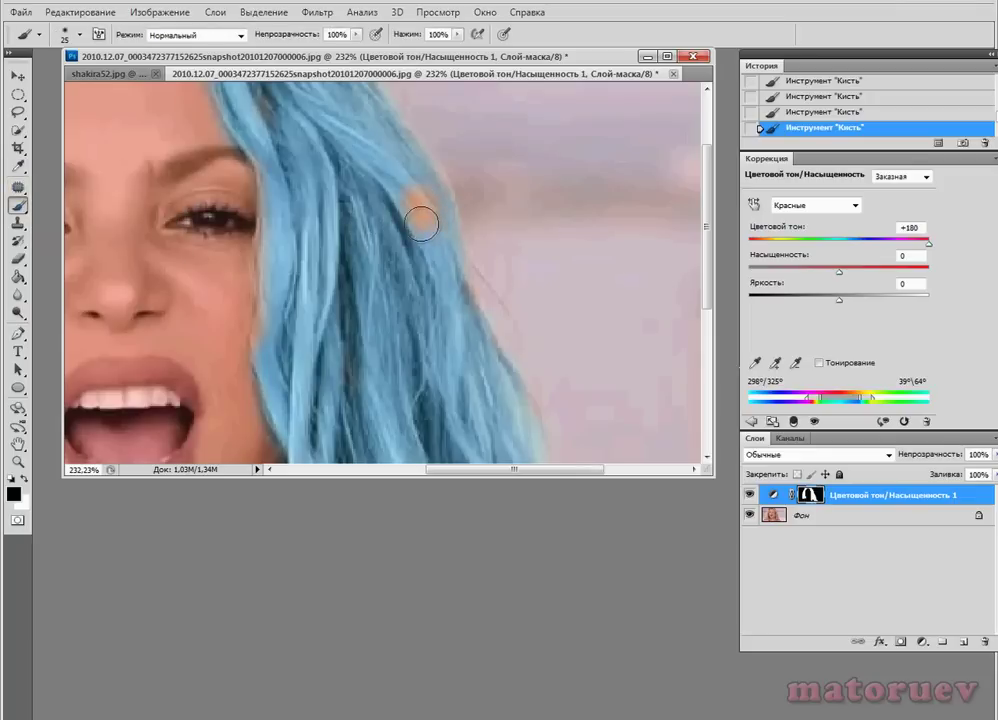
Paint over the black test stroke with white to restore the blue hair, and return the view to 100%.
key(x)
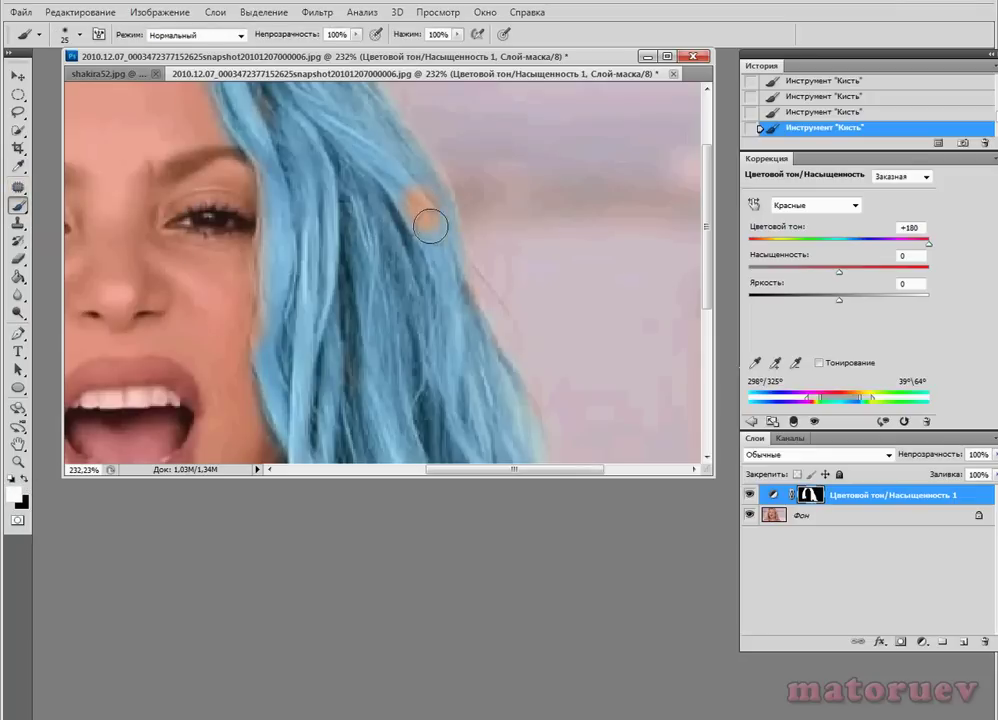
drag(430, 223, 439, 272)
click(78, 469)
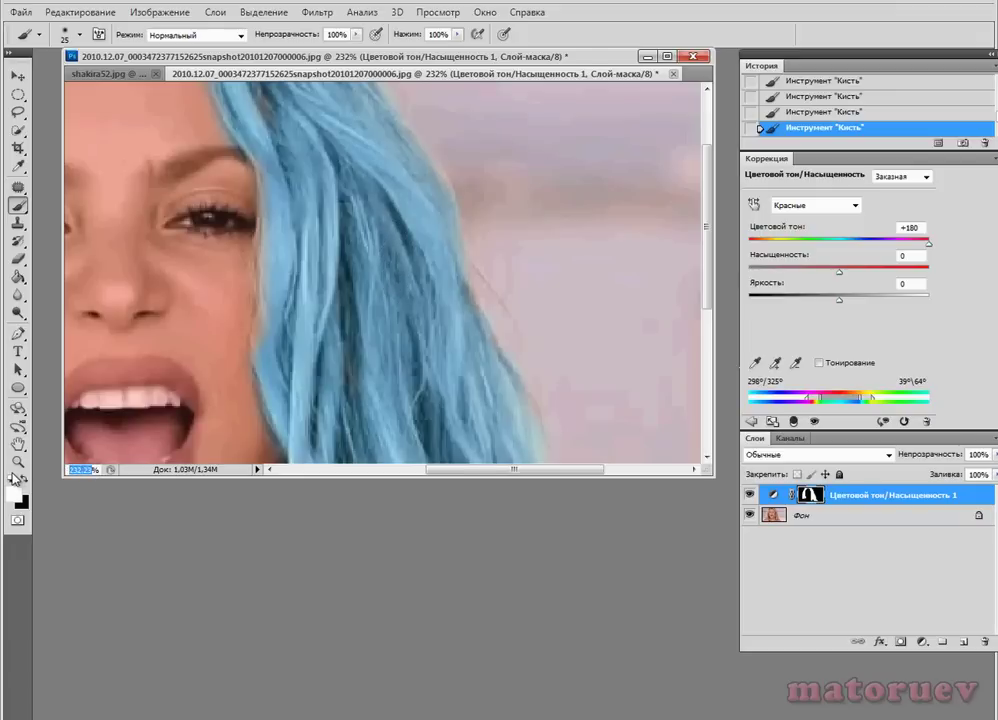
text(100)
key(Return)
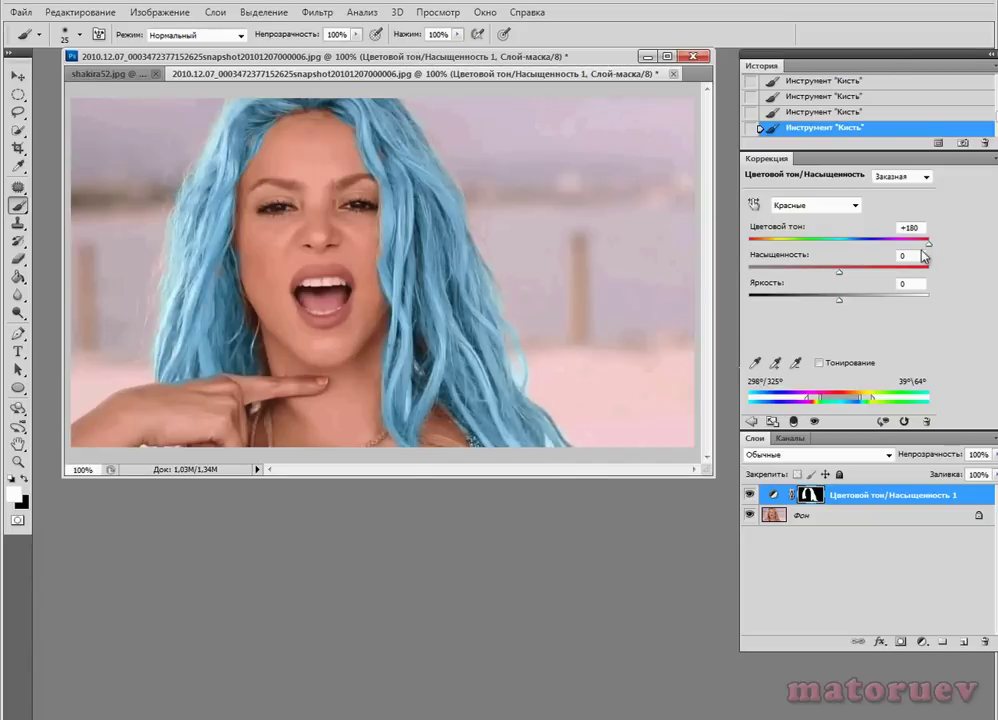
Try a hue of -72 for the Reds on the masked hair, and set the hue to -180.
drag(928, 243, 786, 265)
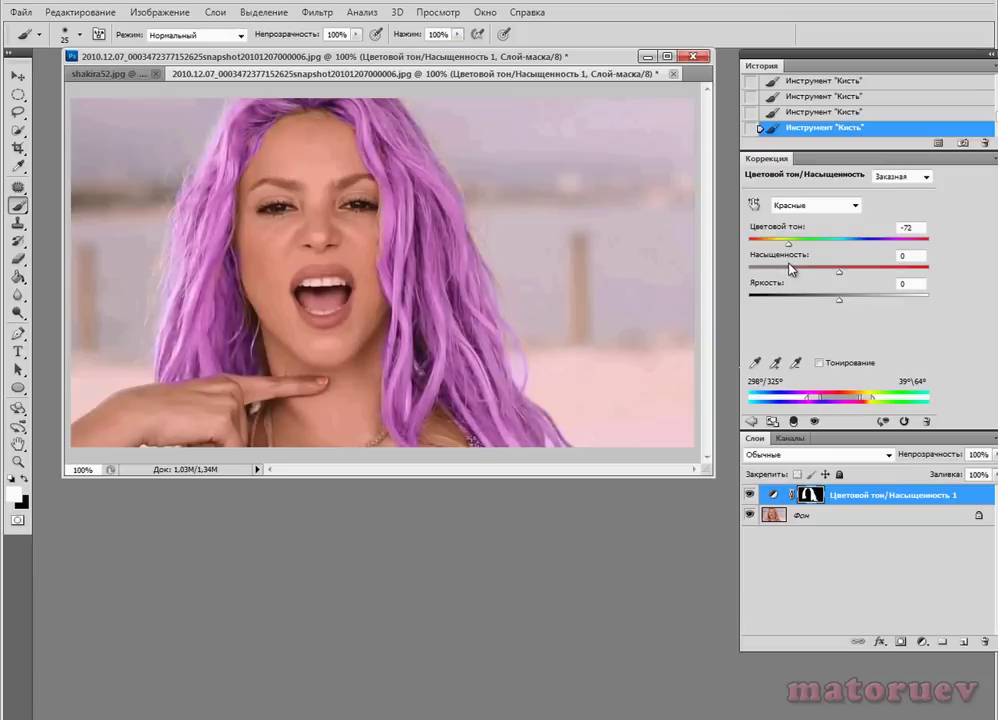
drag(784, 266, 746, 267)
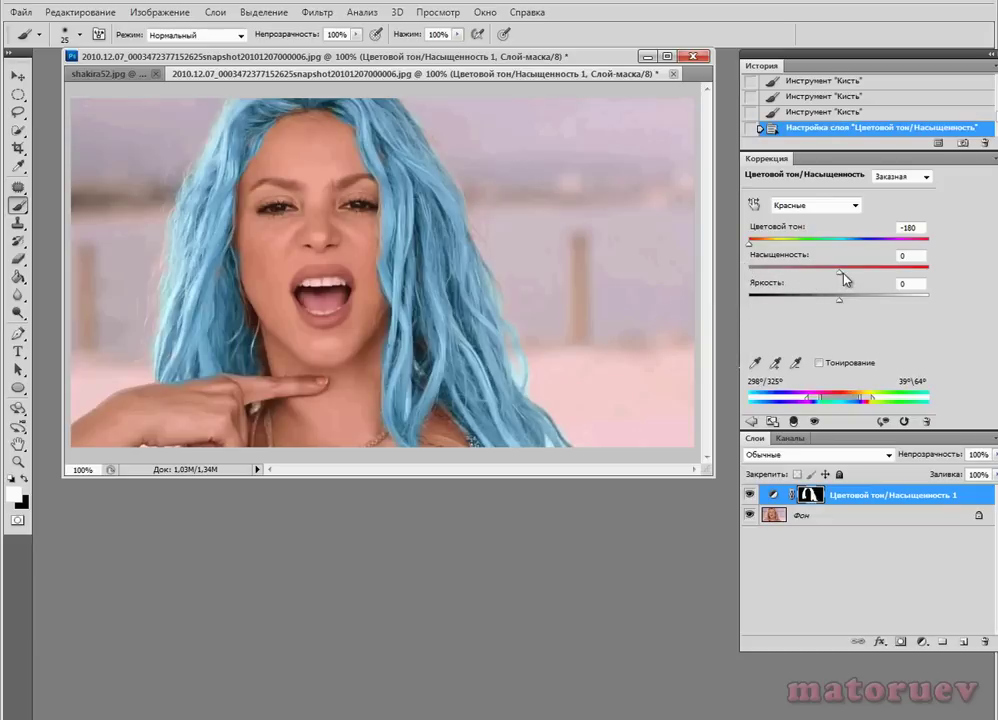
Try the Reds' saturation at +100 and lightness at +100 and -100 on the hair, and reset both to 0.
drag(840, 278, 671, 281)
drag(749, 277, 929, 282)
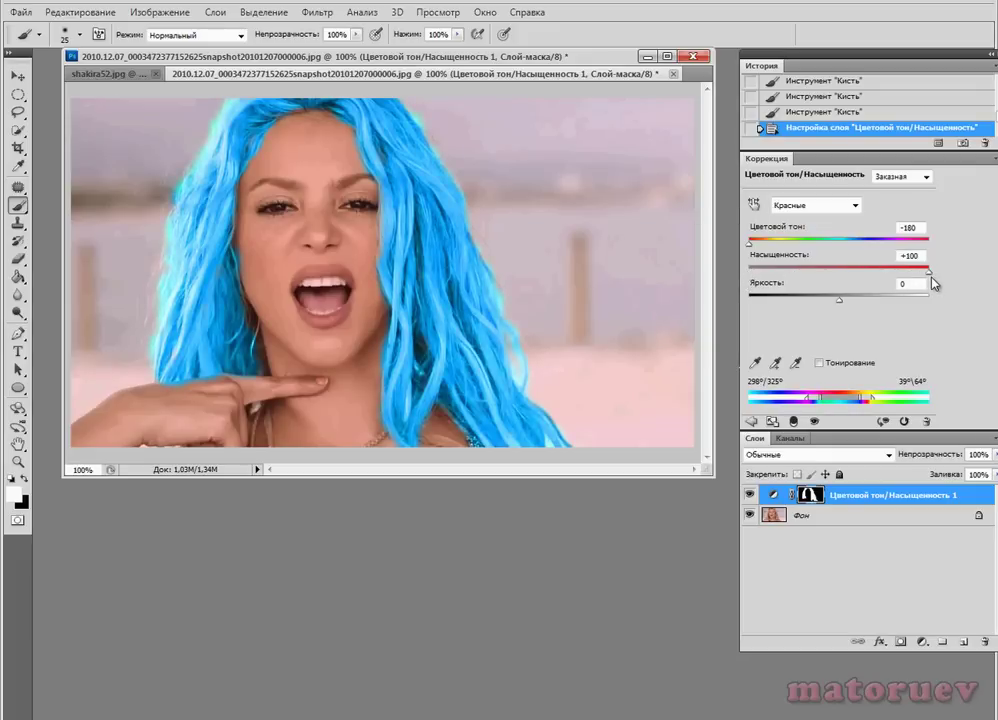
drag(929, 280, 947, 307)
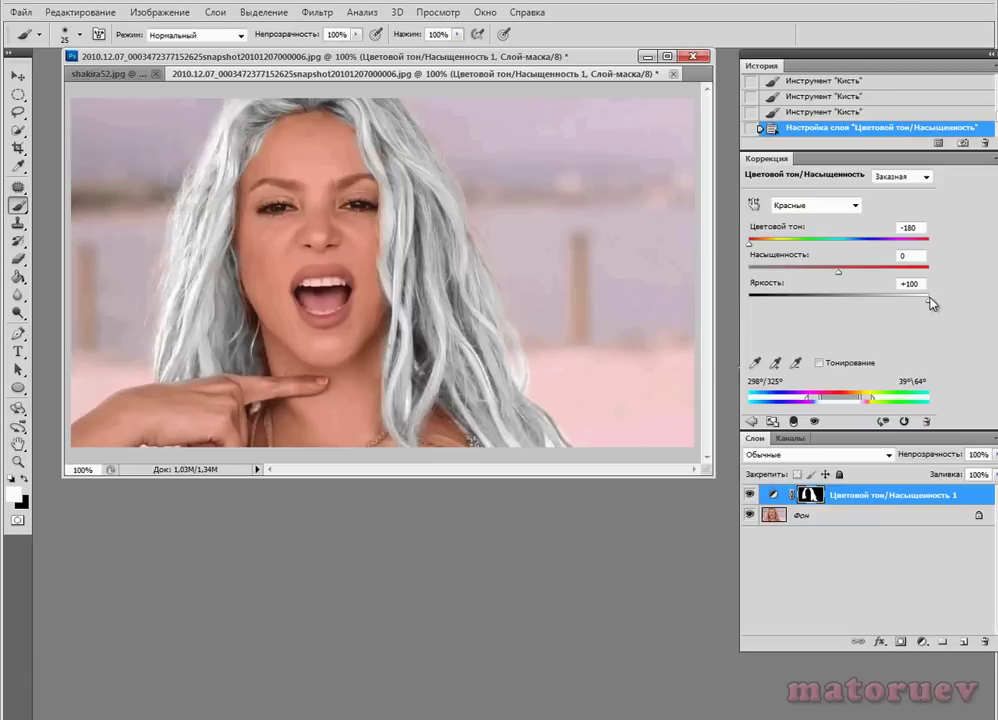
drag(930, 304, 716, 307)
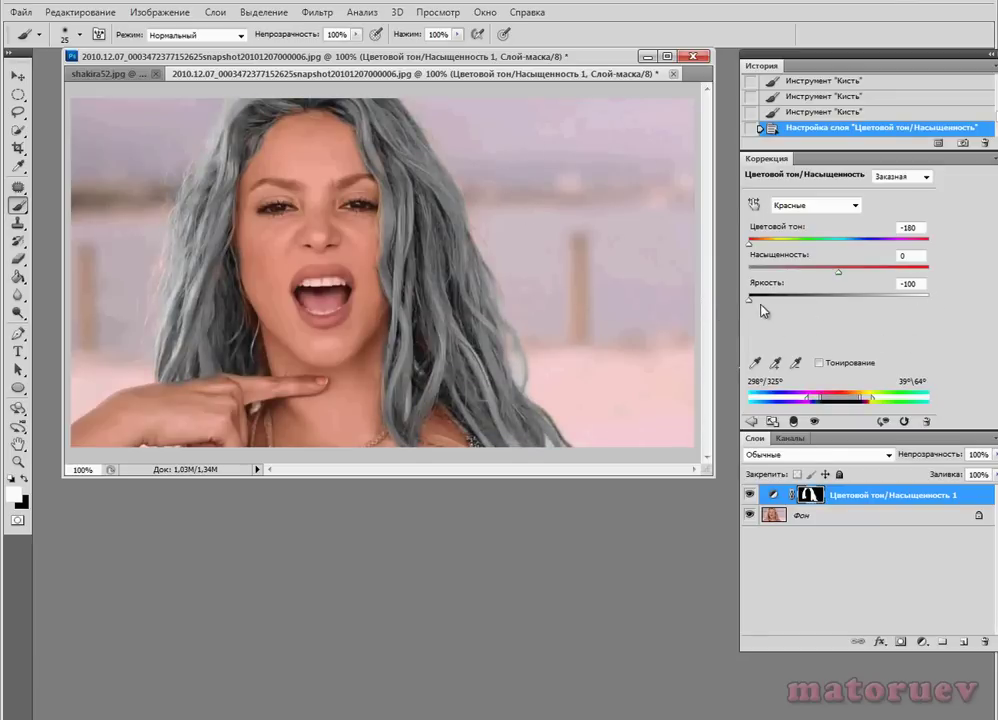
drag(750, 300, 838, 300)
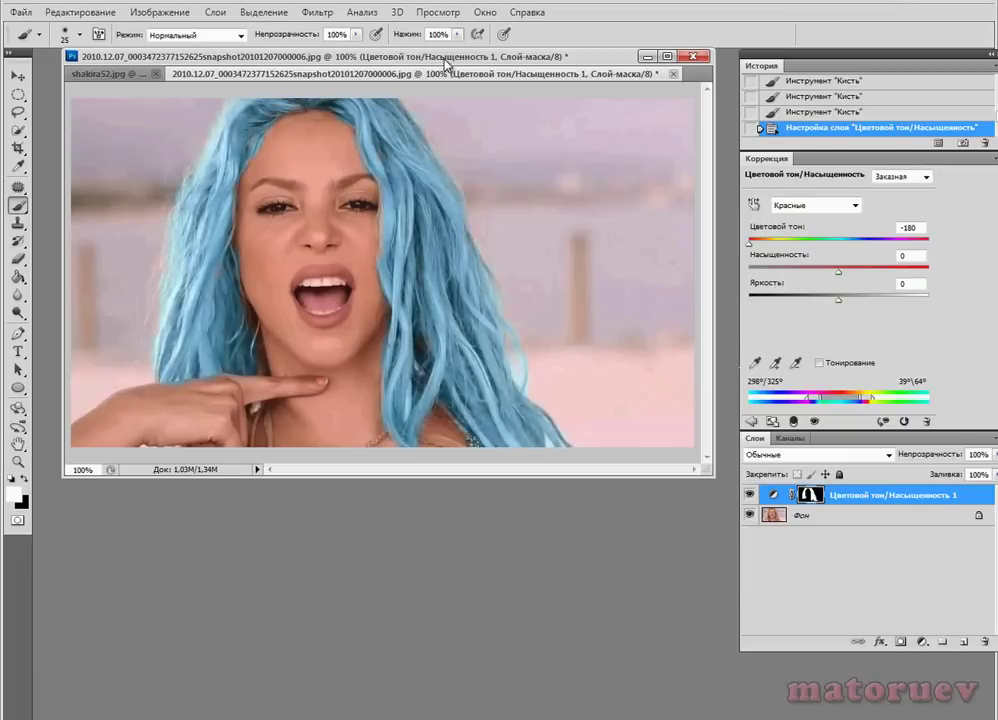